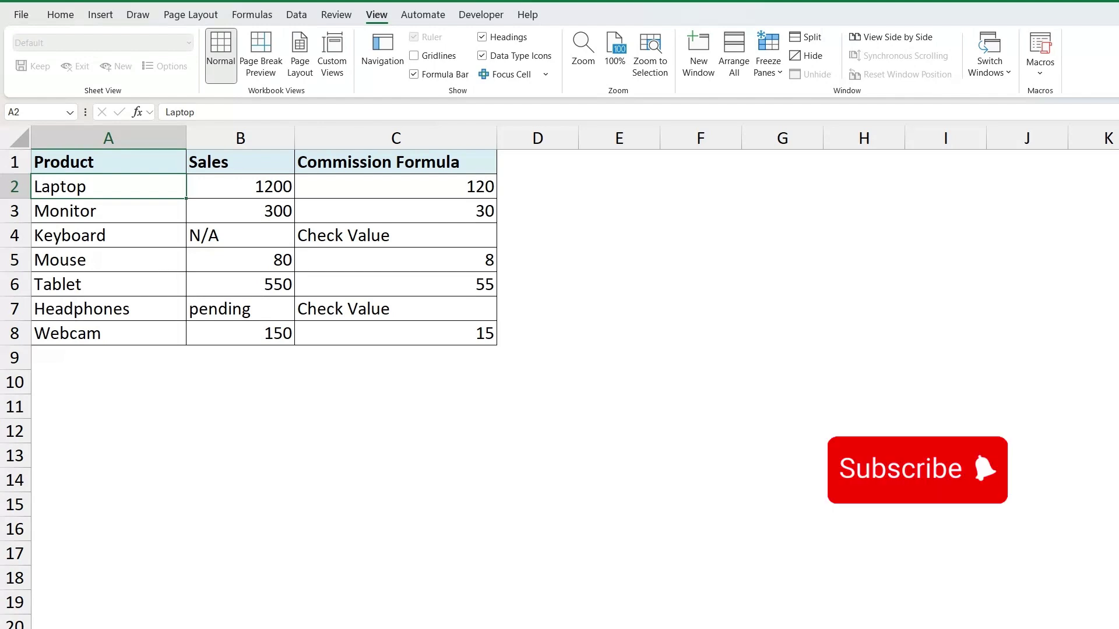
# Examine the numeric and text entries in the Sales column and the commission results for Keyboard and Tablet.
pyautogui.click(245, 236)
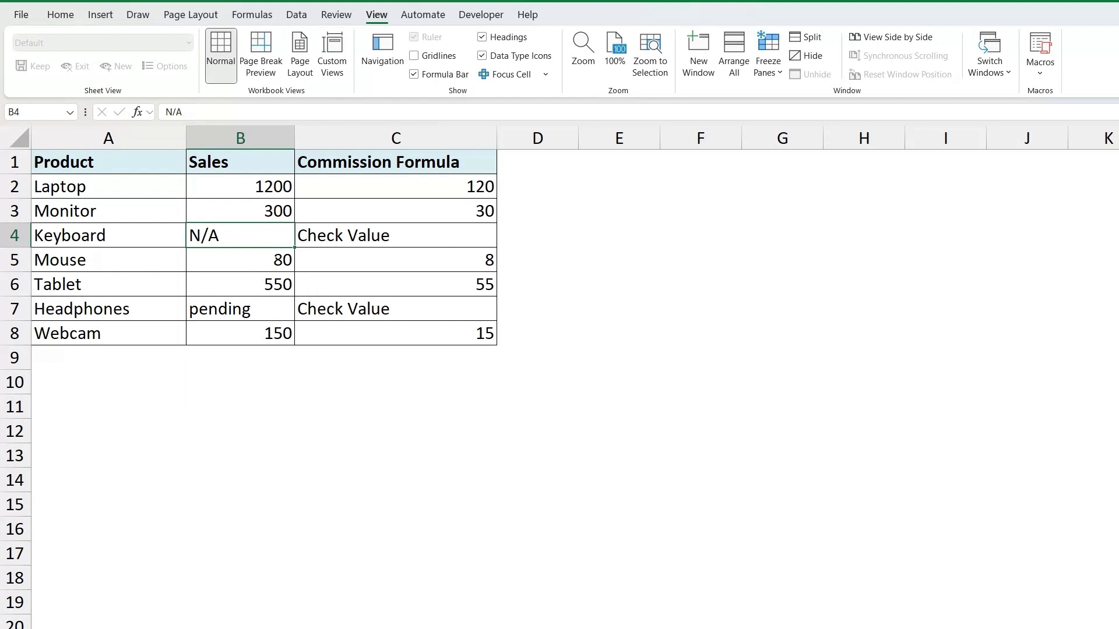
pyautogui.moveTo(245, 186); pyautogui.dragTo(245, 340)
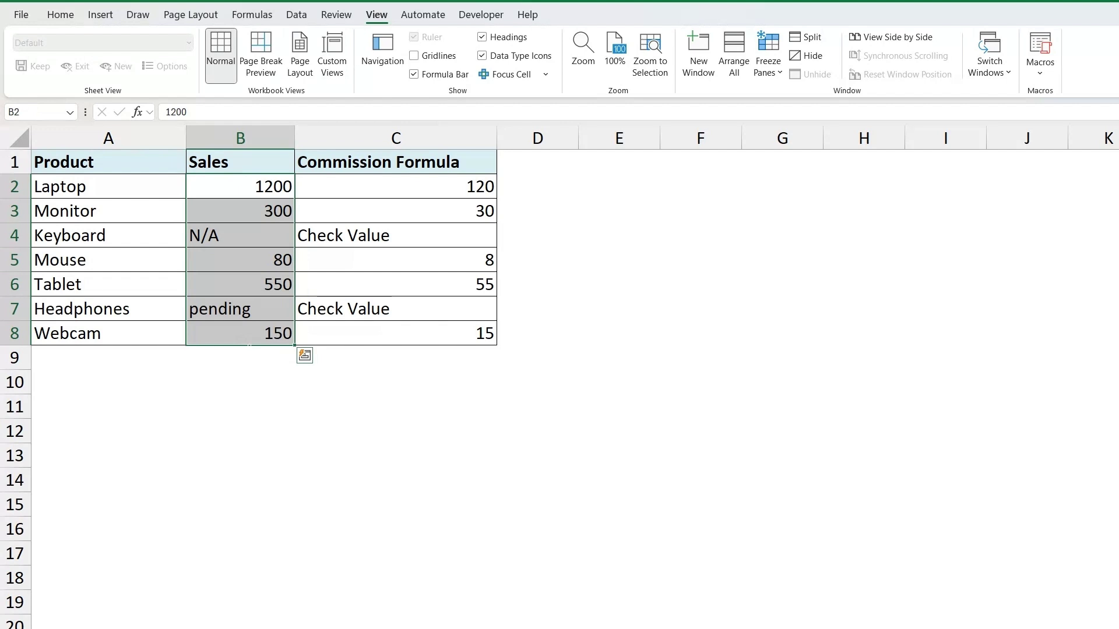
pyautogui.click(271, 287)
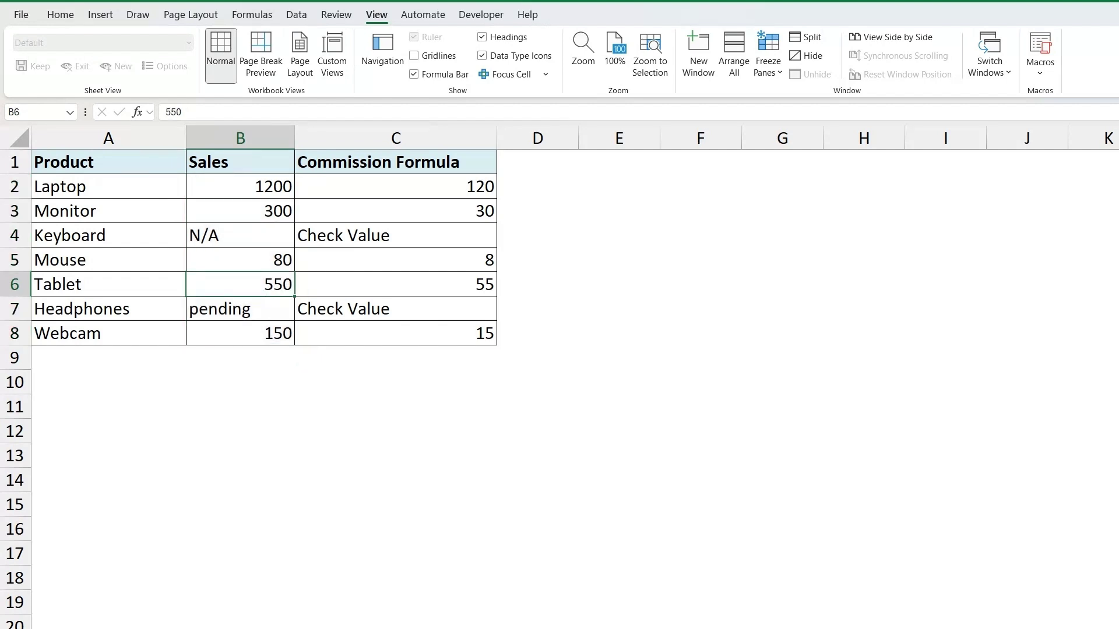
pyautogui.click(250, 236)
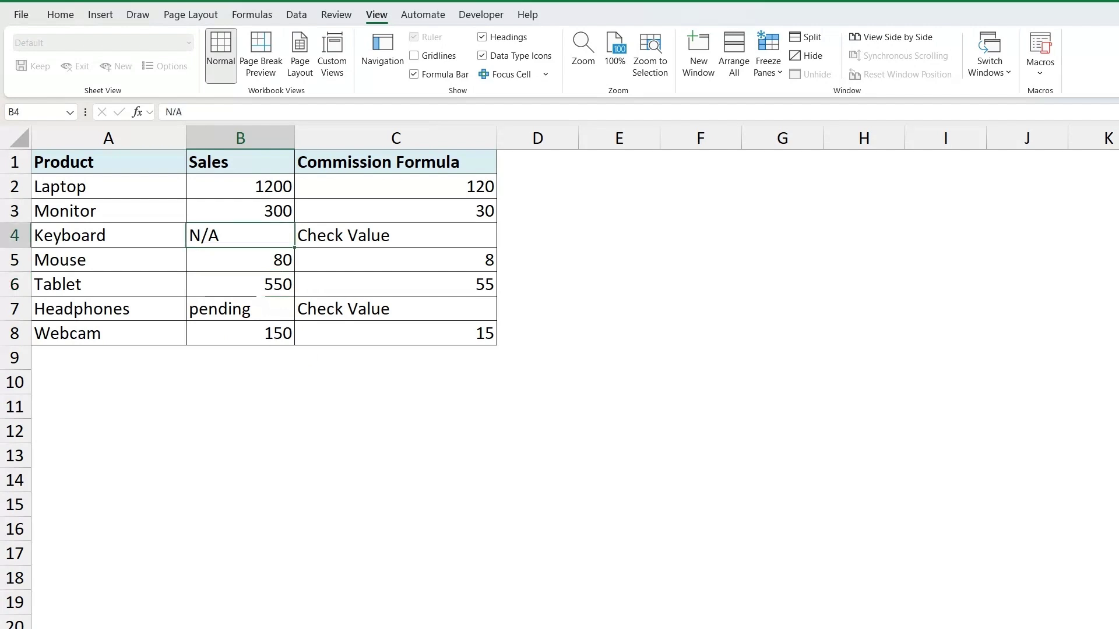
pyautogui.click(254, 287)
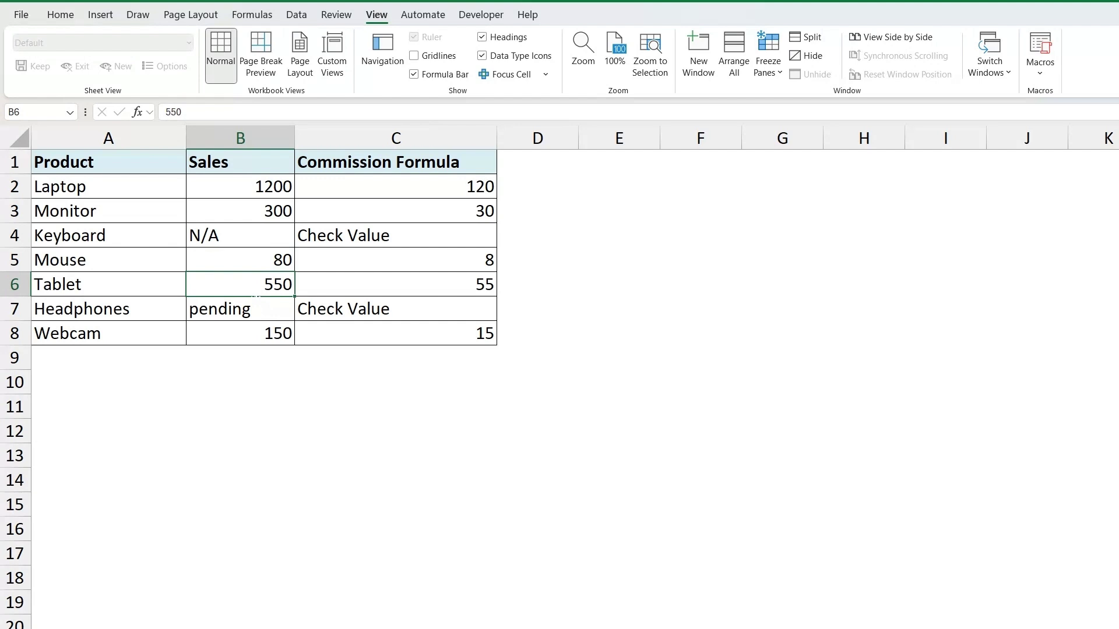
pyautogui.click(251, 187)
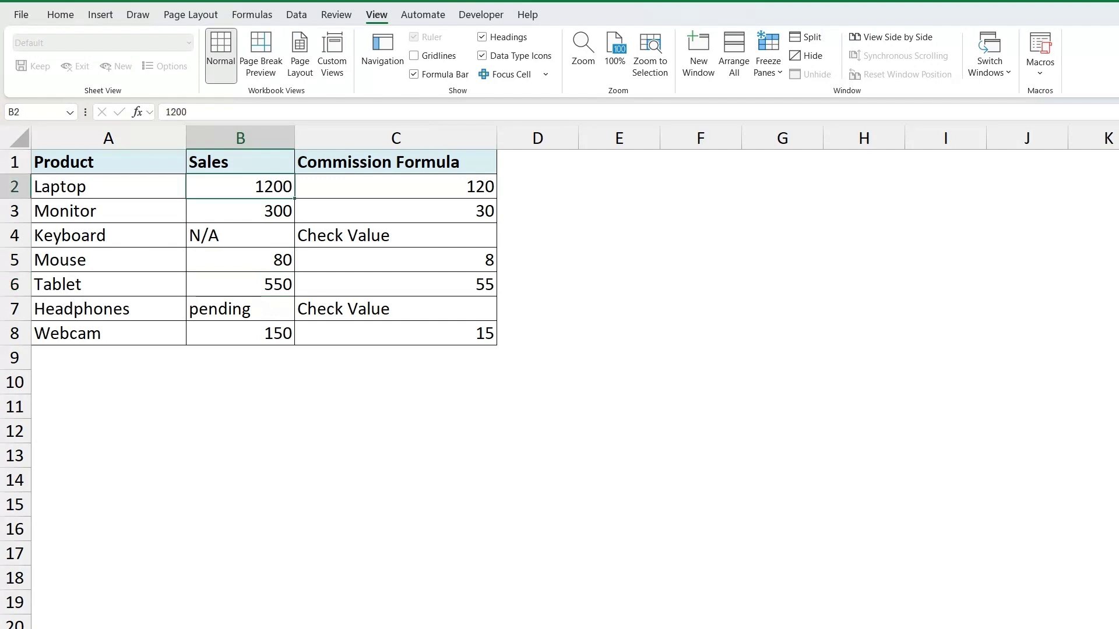
pyautogui.click(251, 236)
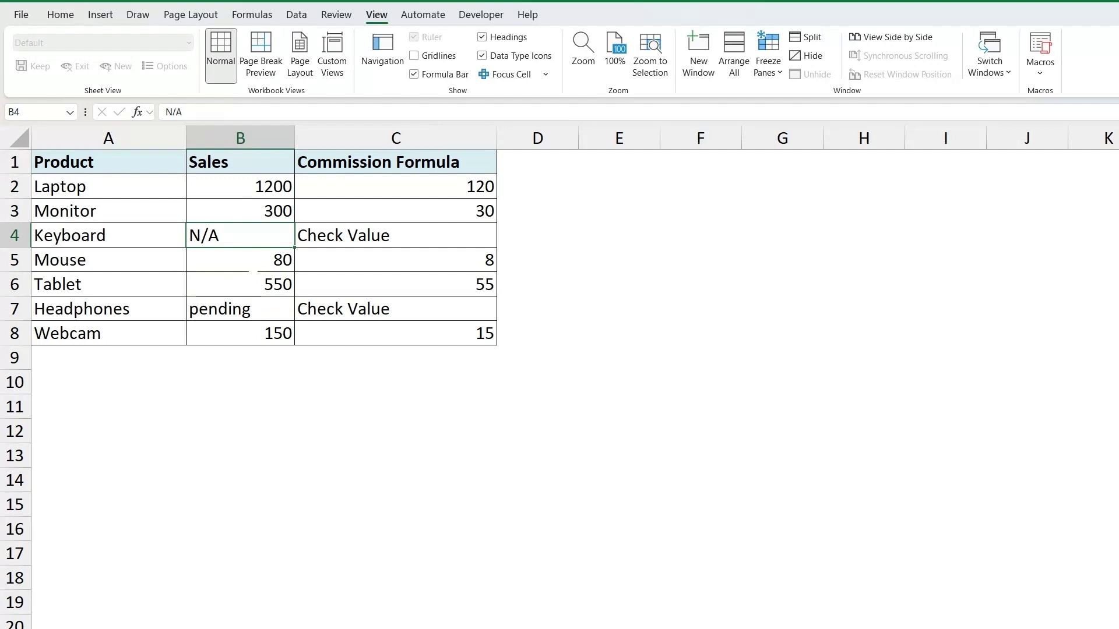
pyautogui.click(257, 314)
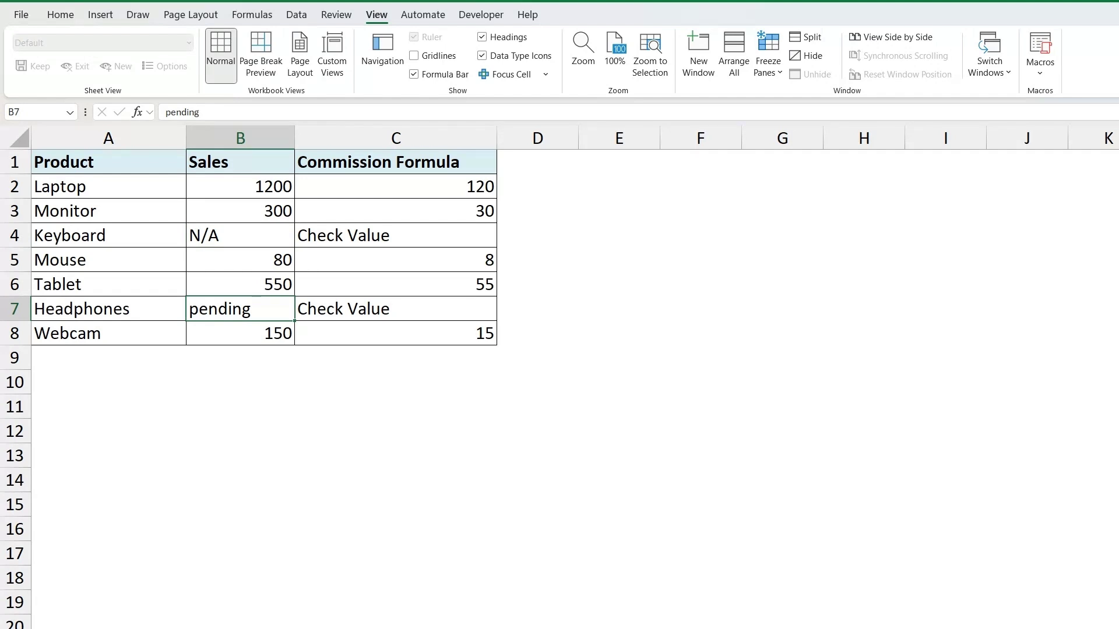
pyautogui.click(373, 236)
pyautogui.click(385, 283)
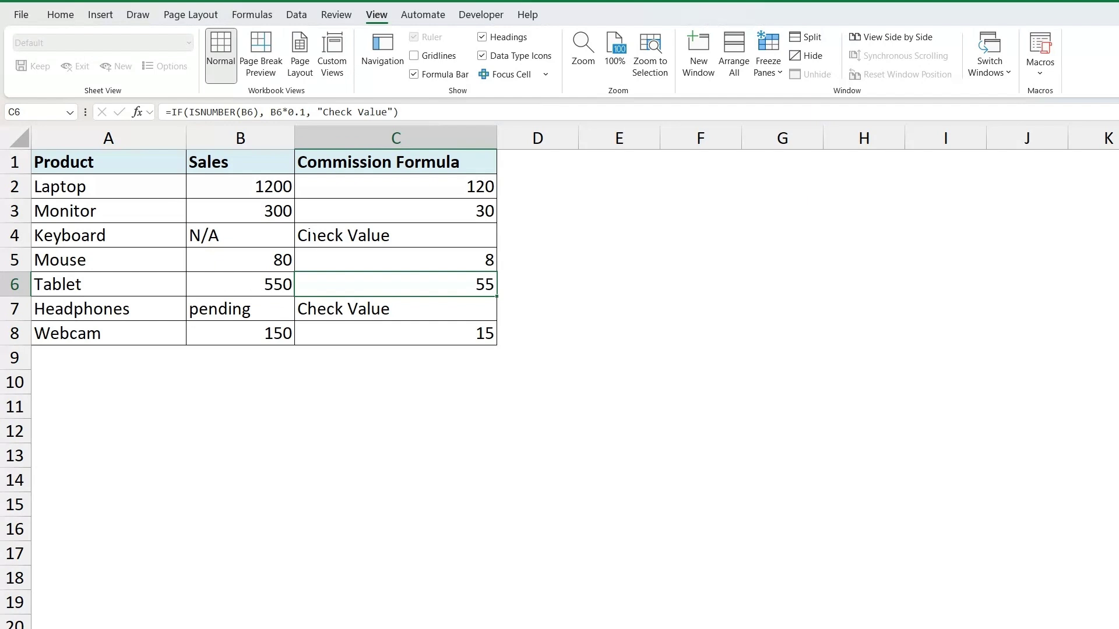
# Clear the commission formulas from C3:C8, keeping only the one in the Laptop row.
pyautogui.moveTo(402, 188); pyautogui.dragTo(405, 327)
pyautogui.moveTo(390, 218); pyautogui.dragTo(405, 332)
pyautogui.press('Delete')
# Review how the commission formula in C2 combines IF and ISNUMBER, including its value-if-false text, without changing it.
pyautogui.press('Up')
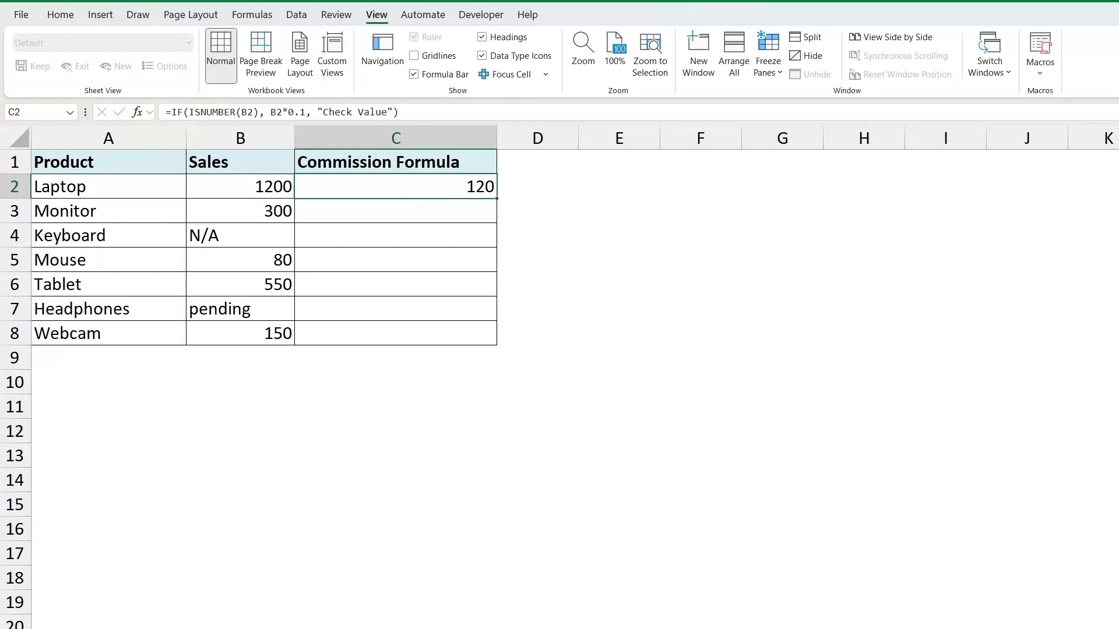
pyautogui.click(191, 117)
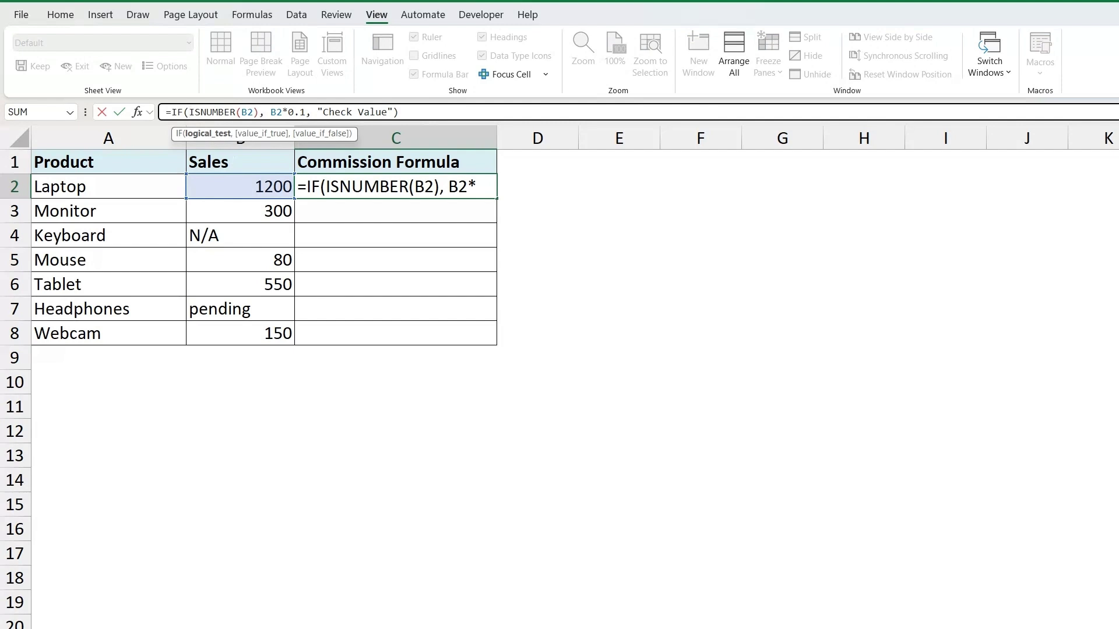
pyautogui.hotkey('ctrl', 'Return')
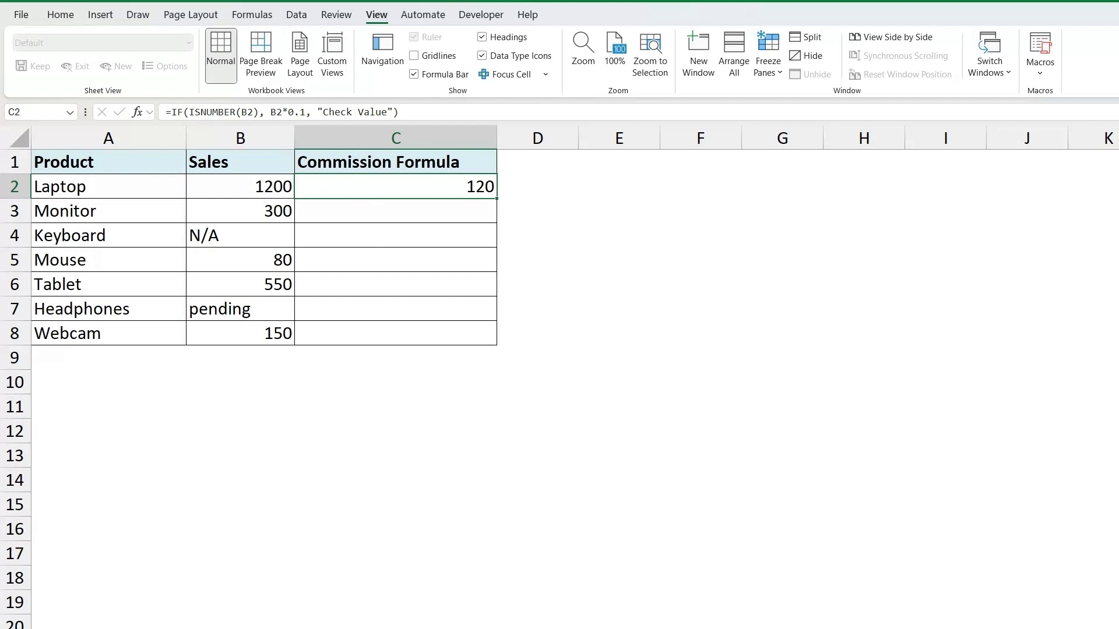
pyautogui.doubleClick(367, 187)
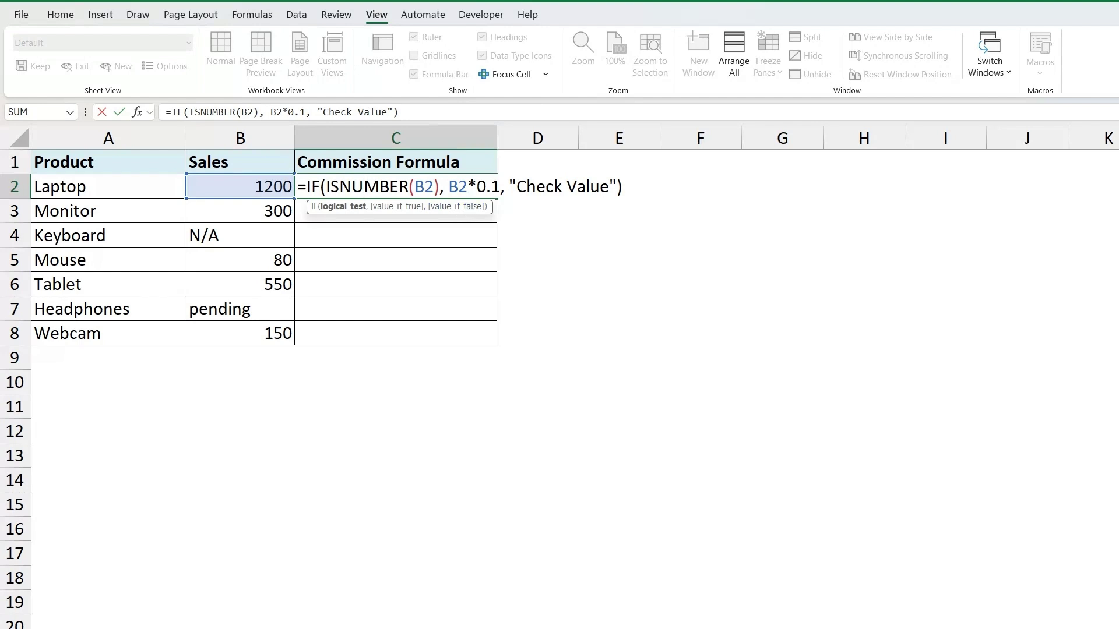
pyautogui.click(561, 186)
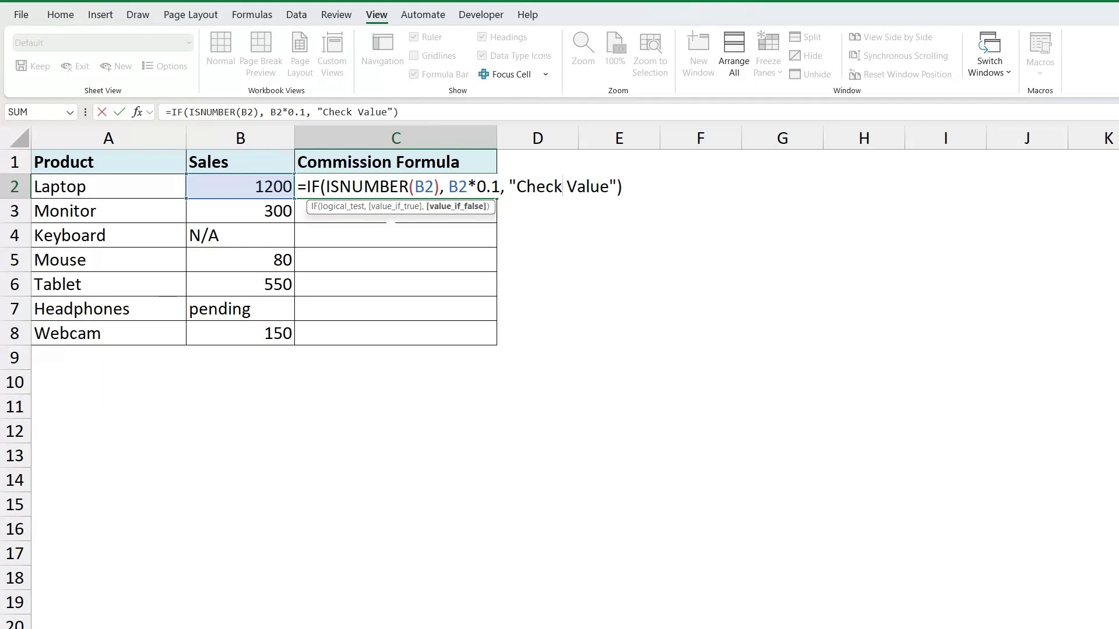
pyautogui.hotkey('ctrl', 'Return')
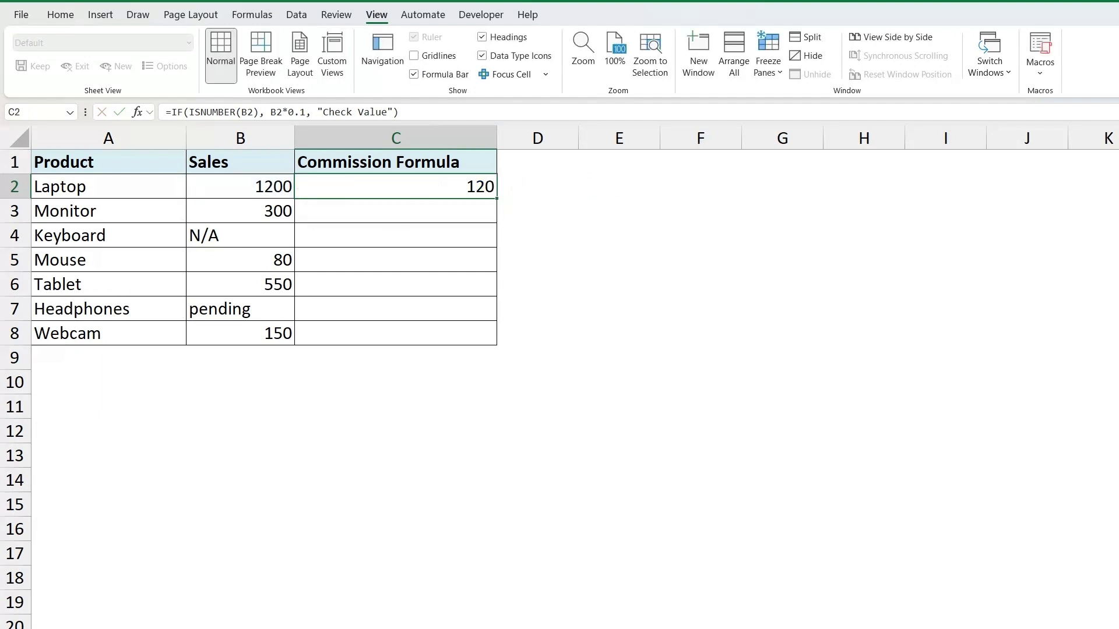
# Start a new formula in C2 with an IF function whose logical test is ISNUMBER(B2).
pyautogui.write('=if')
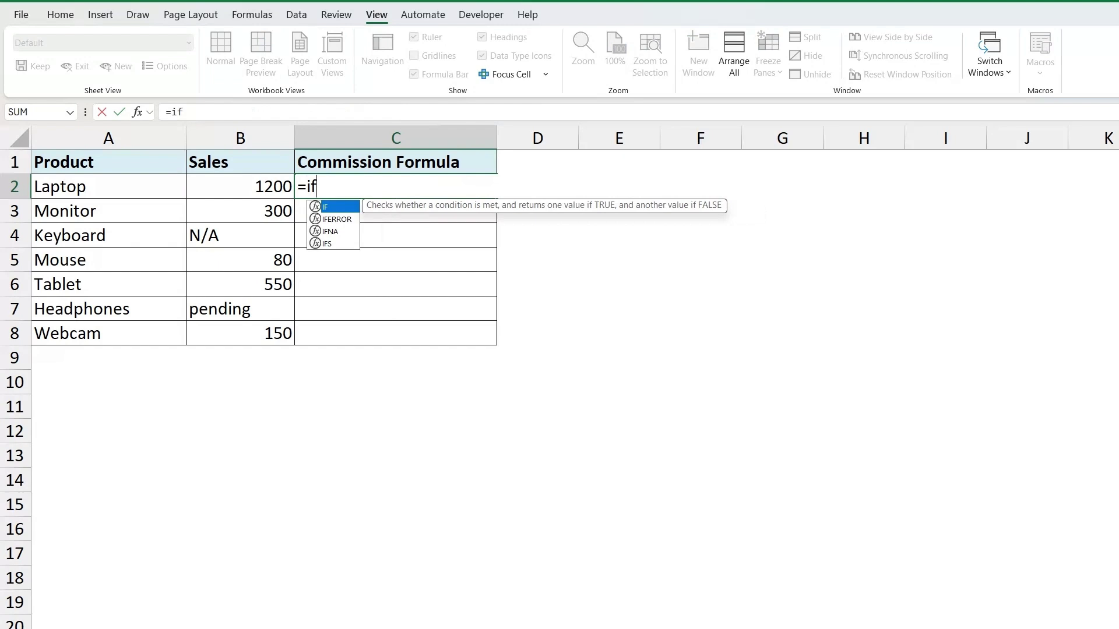
pyautogui.press('Tab')
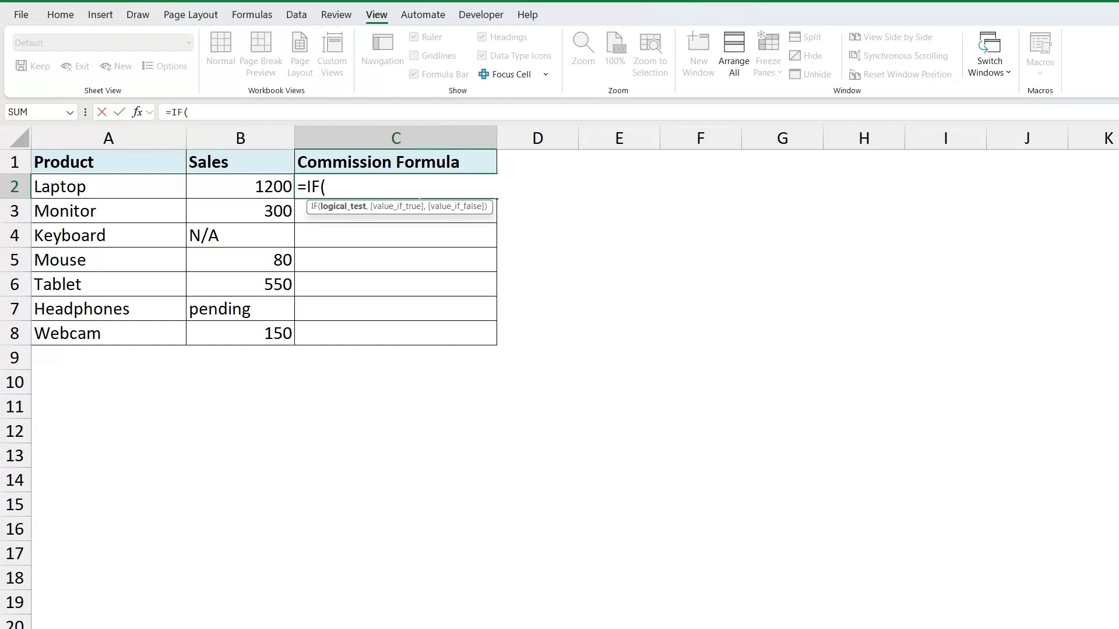
pyautogui.write('i')
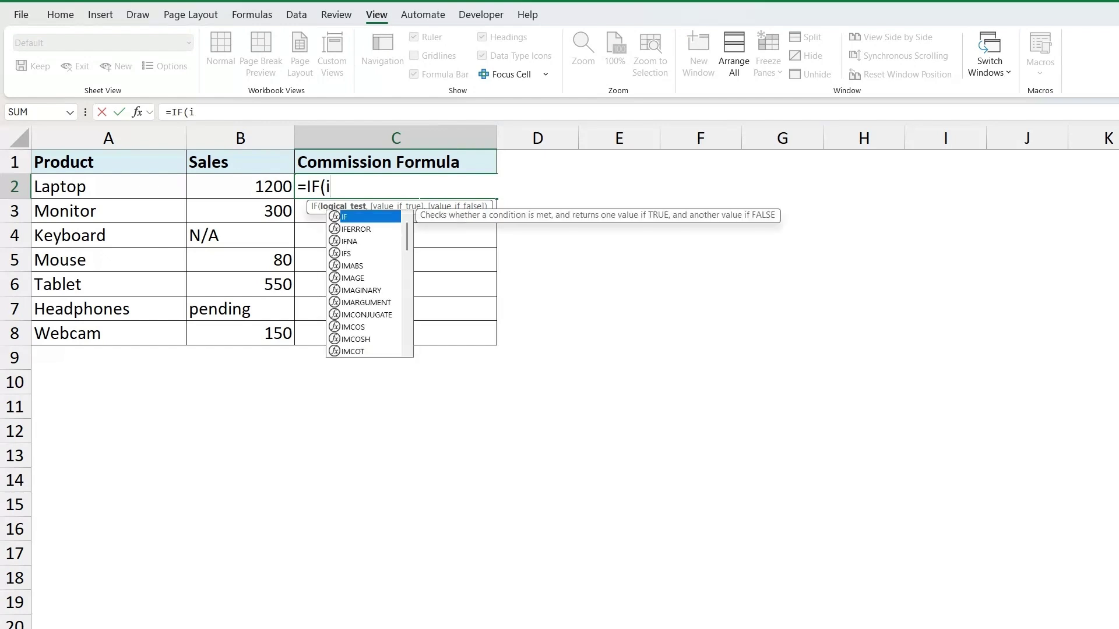
pyautogui.write('sn')
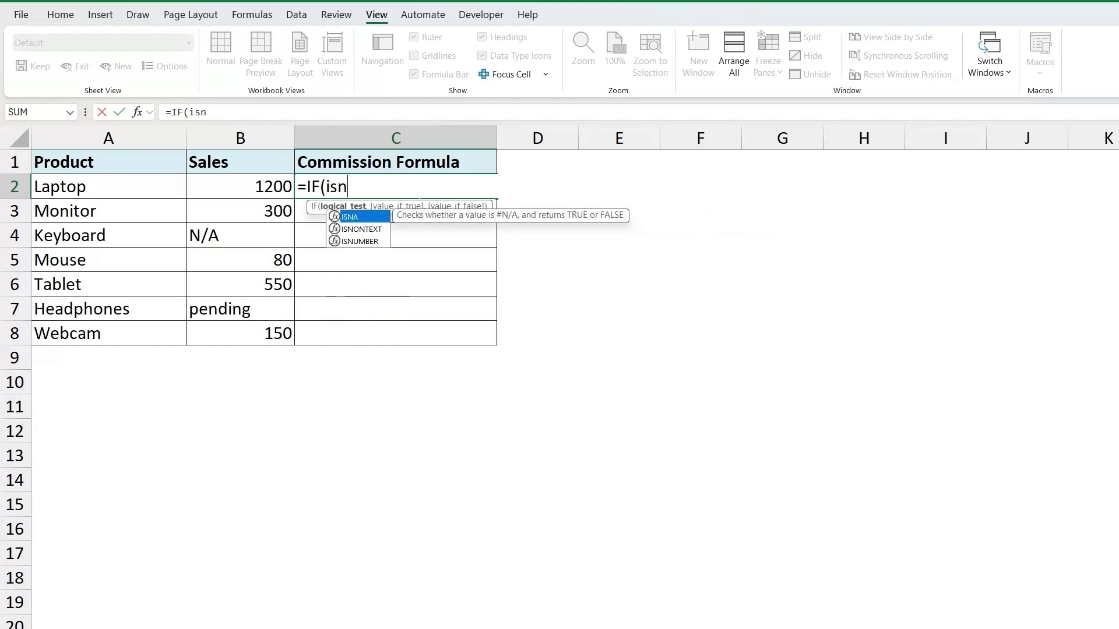
pyautogui.write('u')
pyautogui.press('Tab')
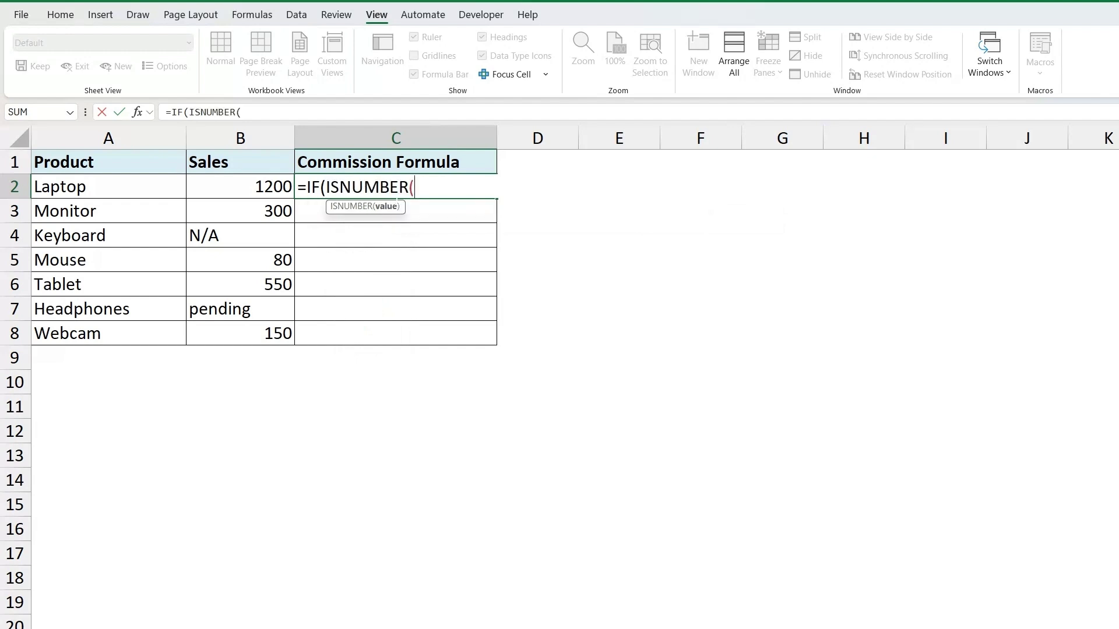
pyautogui.press('Left')
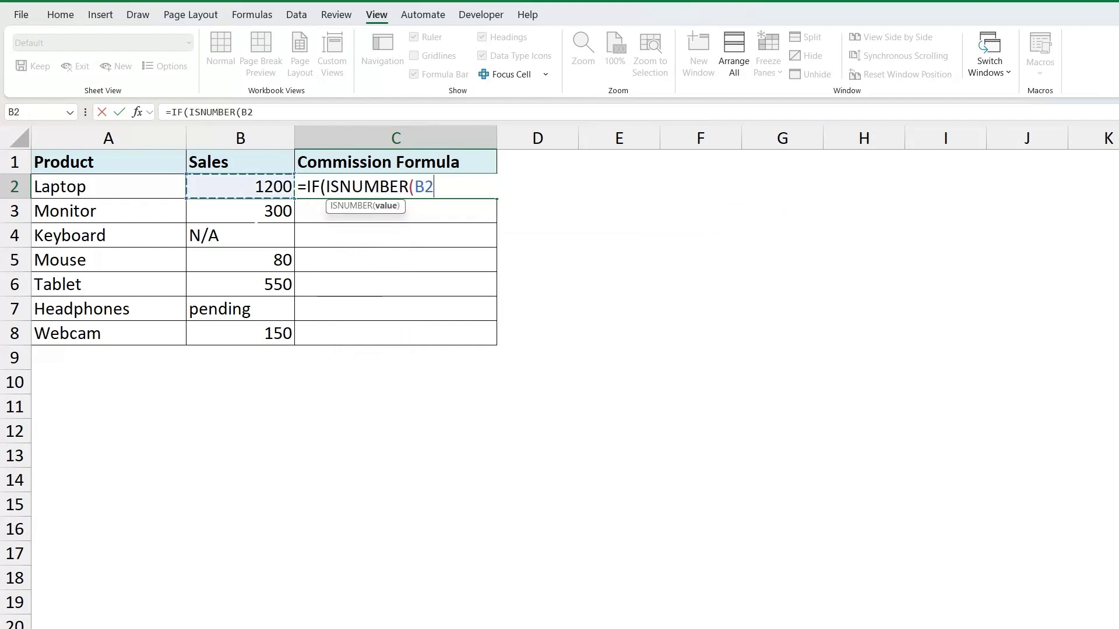
pyautogui.write(',')
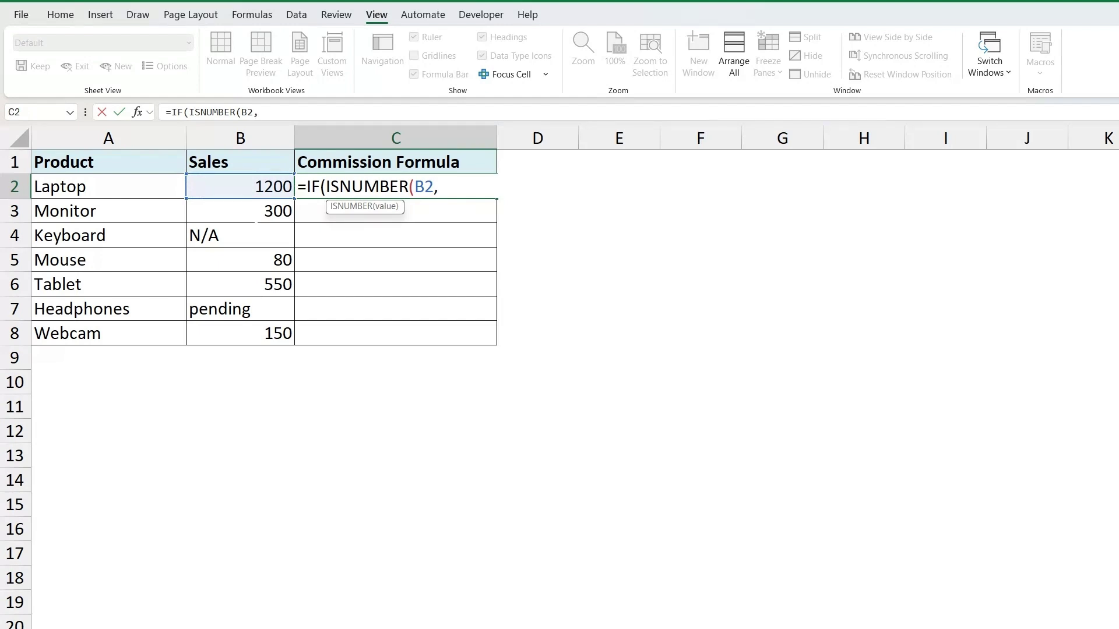
pyautogui.press('BackSpace')
pyautogui.write('),')
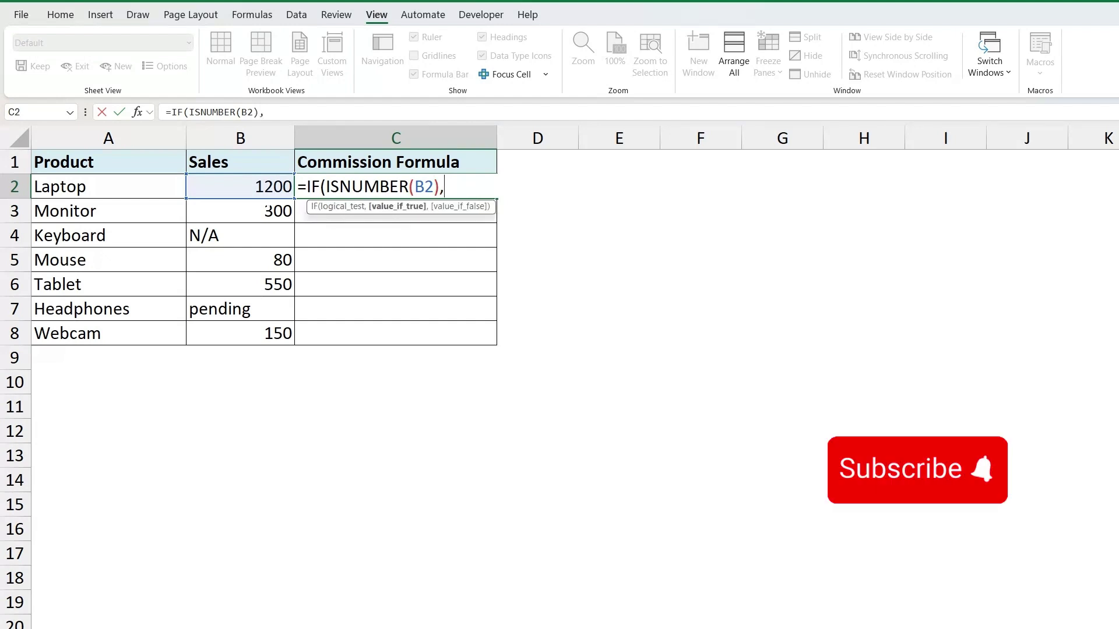
# Complete the C2 formula with B2*0.1 as the true result and "Check The Value" as the false result.
pyautogui.click(259, 186)
pyautogui.write('*')
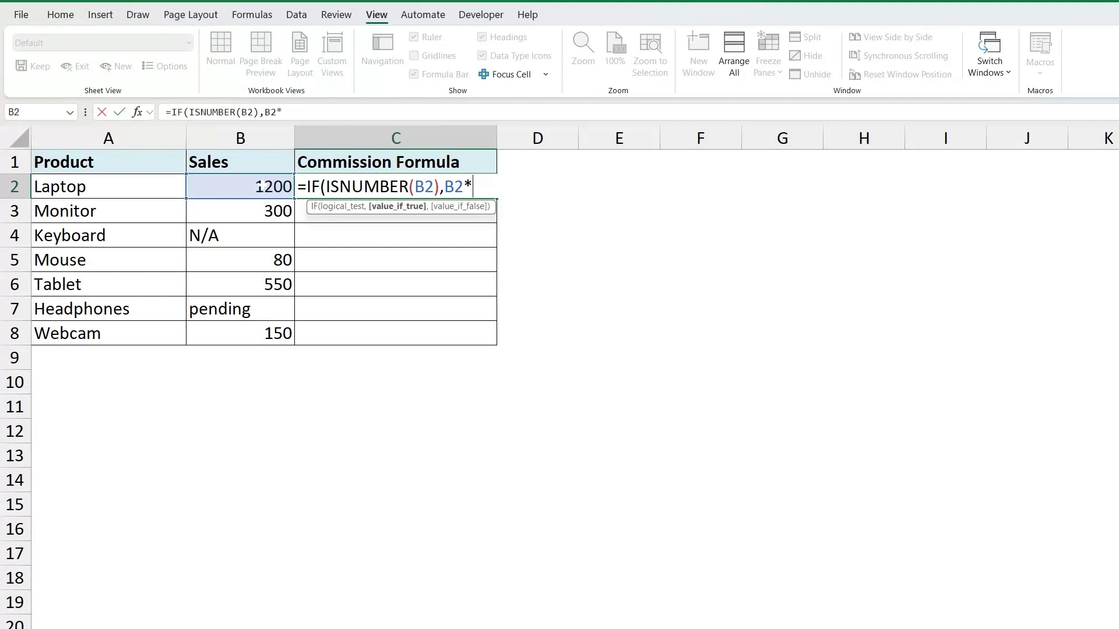
pyautogui.write('0.1,"C')
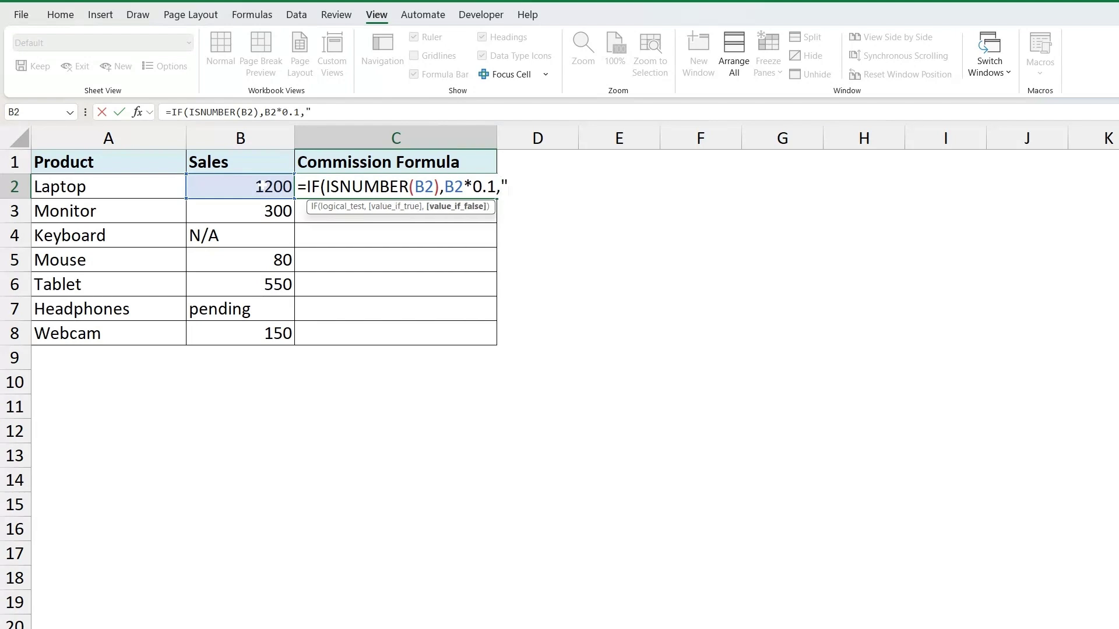
pyautogui.write('heck The Value"')
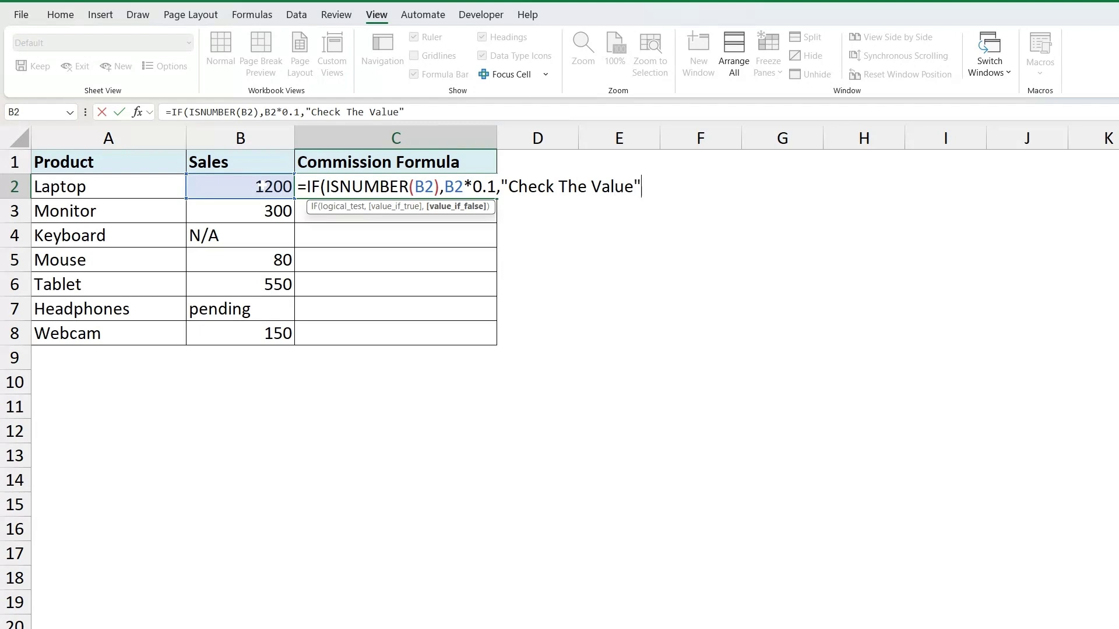
pyautogui.press('Return')
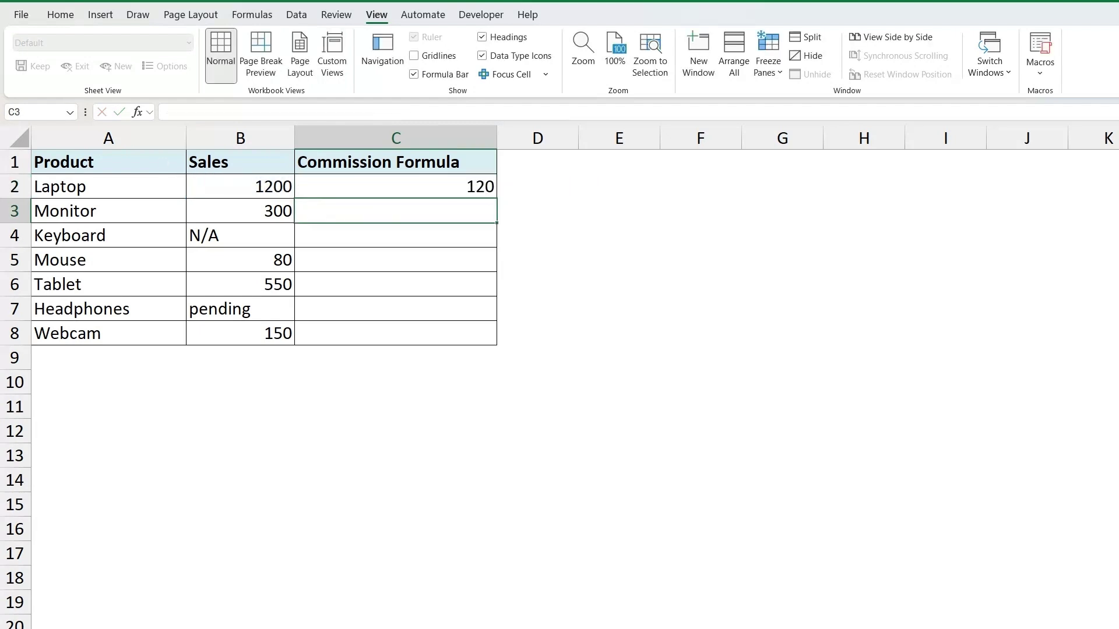
# Fill the commission formula from C2 down through C8.
pyautogui.press('Up')
pyautogui.hotkey('shift', 'Down')
pyautogui.hotkey('shift', 'Down')
pyautogui.hotkey('shift', 'Down')
pyautogui.hotkey('shift', 'Down')
pyautogui.hotkey('shift', 'Down')
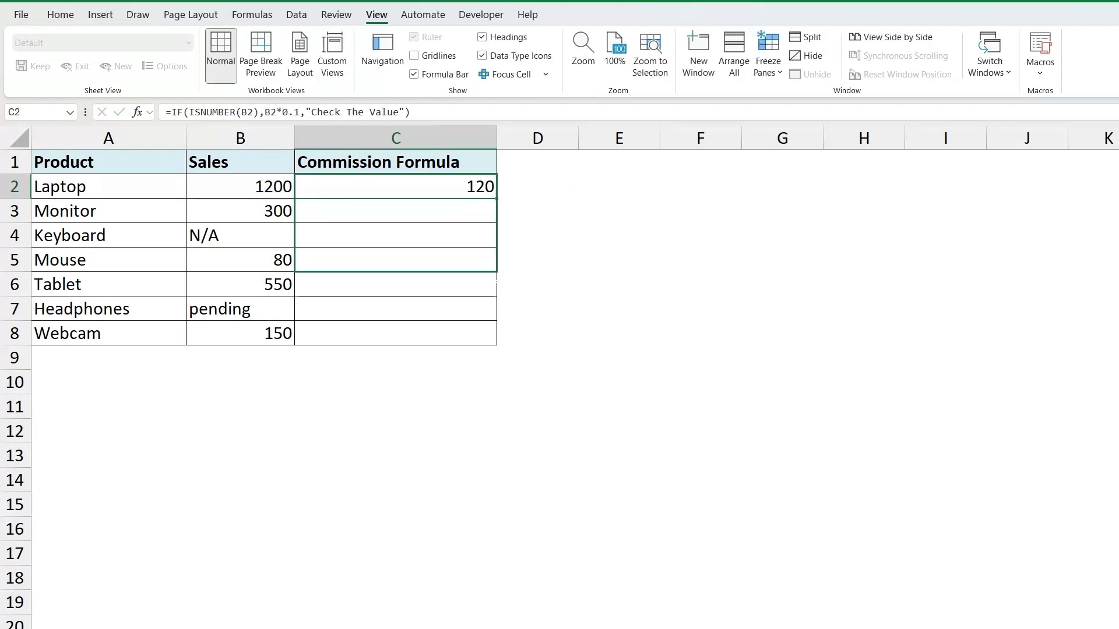
pyautogui.hotkey('shift', 'Down')
pyautogui.hotkey('ctrl', 'd')
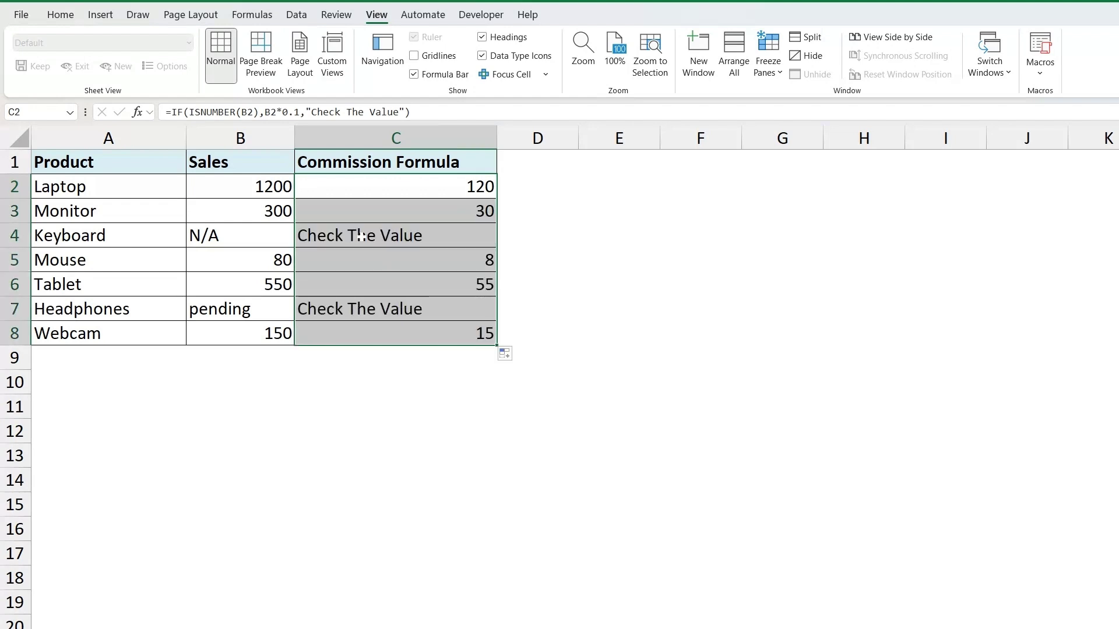
# Compare the Commission Formula results with the Sales entries for the text rows and the Laptop and Monitor rows.
pyautogui.click(64, 235)
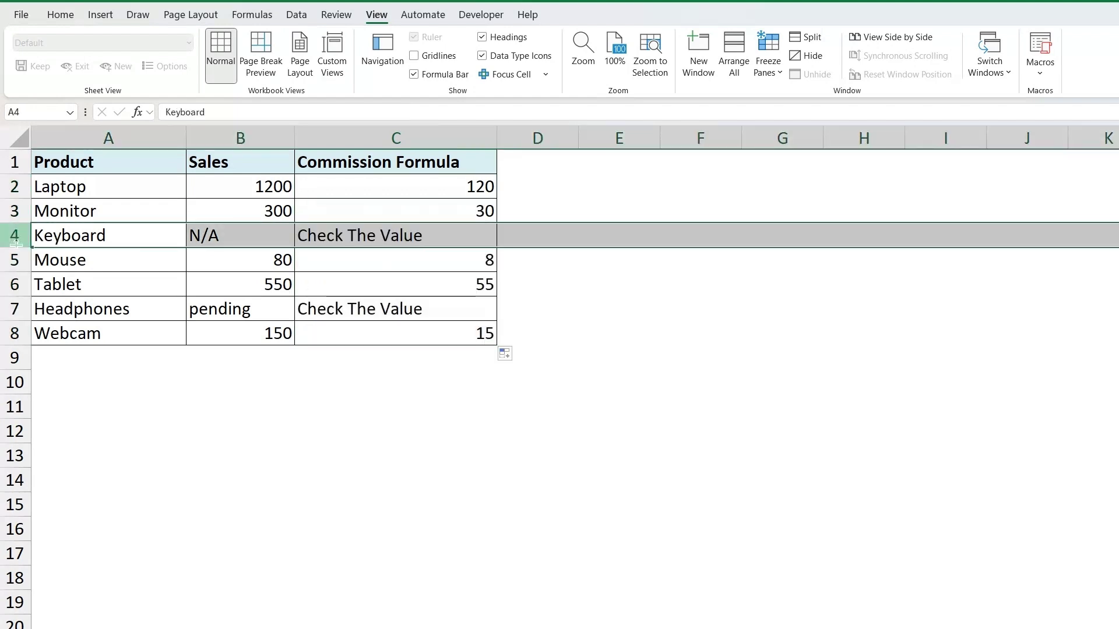
pyautogui.click(390, 242)
pyautogui.click(382, 333)
pyautogui.click(382, 307)
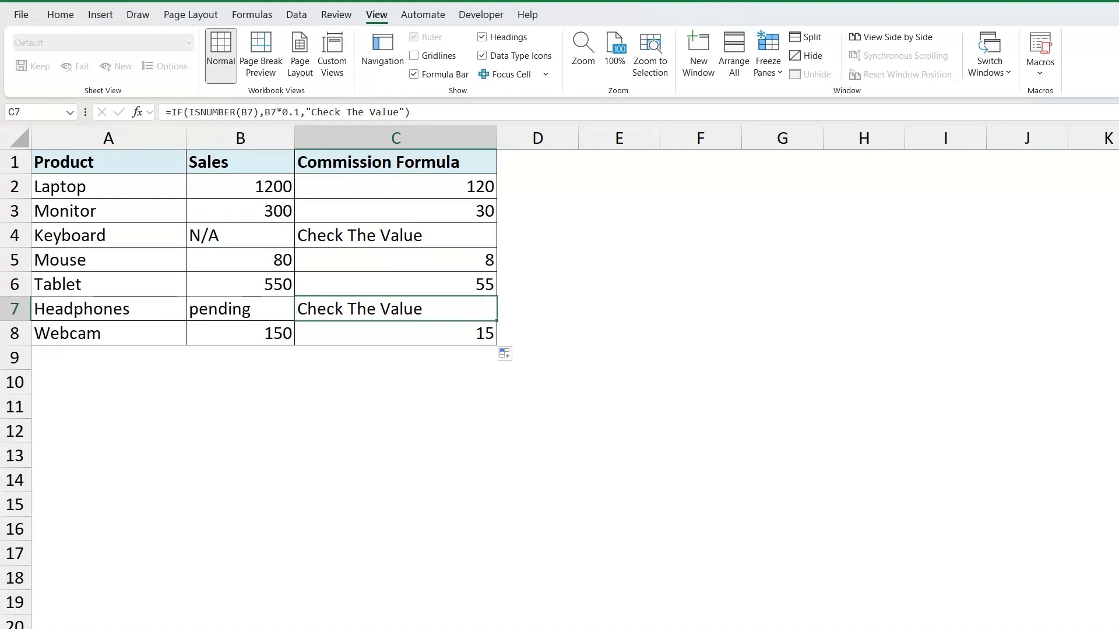
pyautogui.click(93, 214)
pyautogui.click(88, 186)
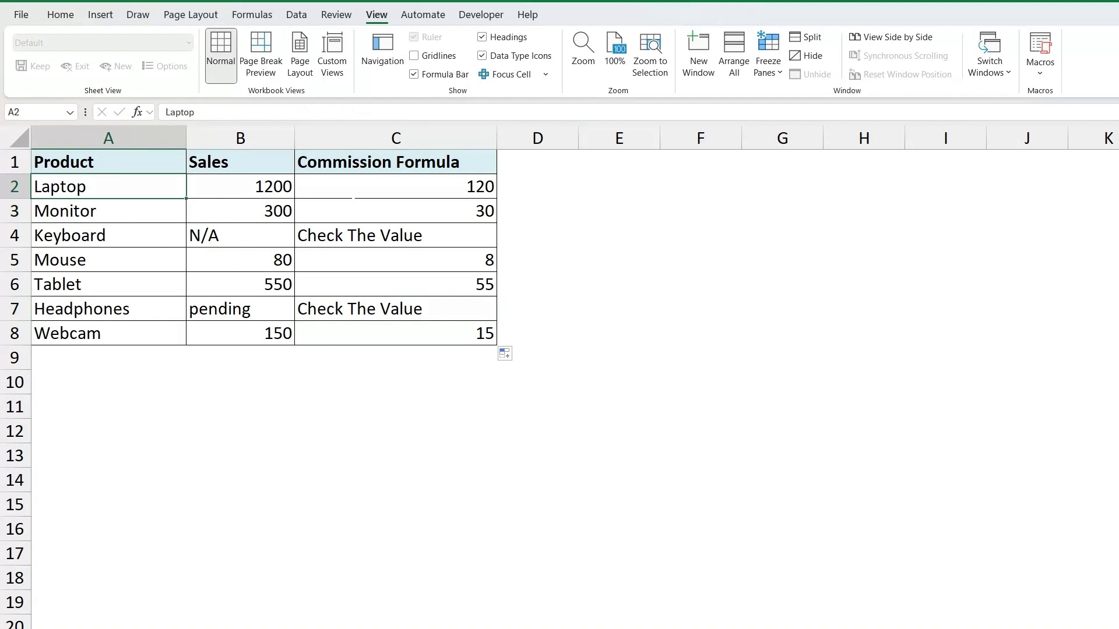
pyautogui.moveTo(354, 196); pyautogui.dragTo(447, 215)
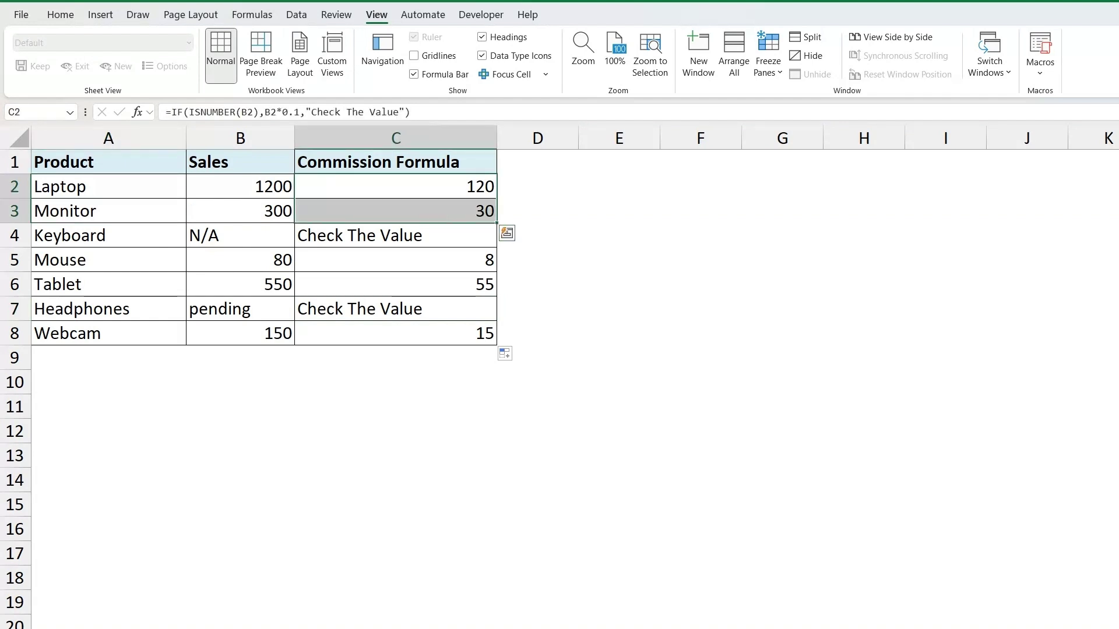
pyautogui.click(259, 186)
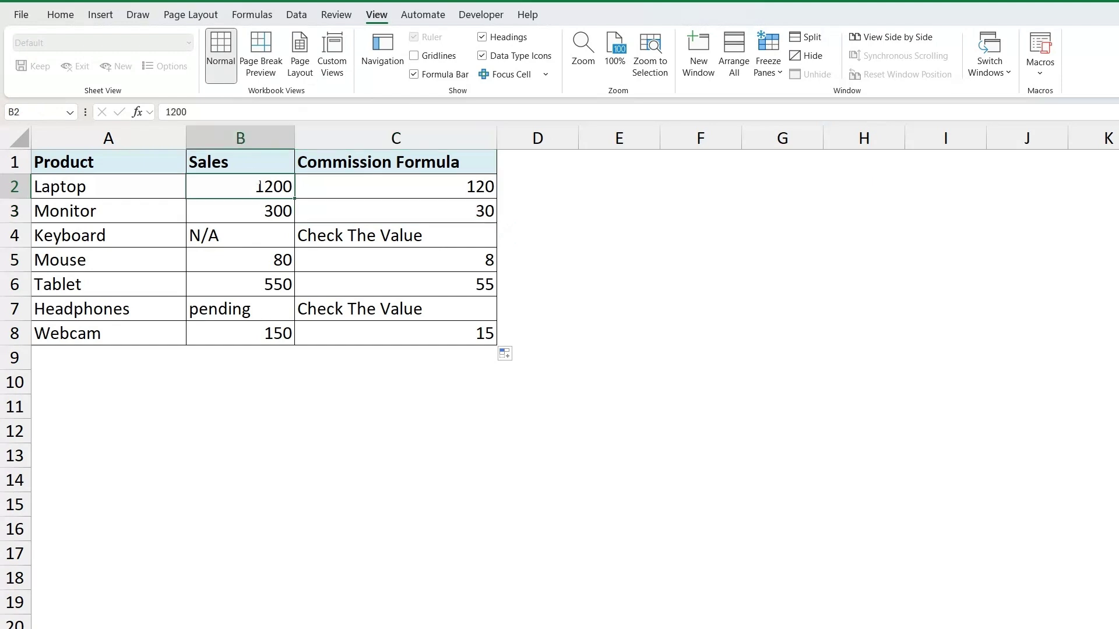
pyautogui.moveTo(373, 187); pyautogui.dragTo(378, 221)
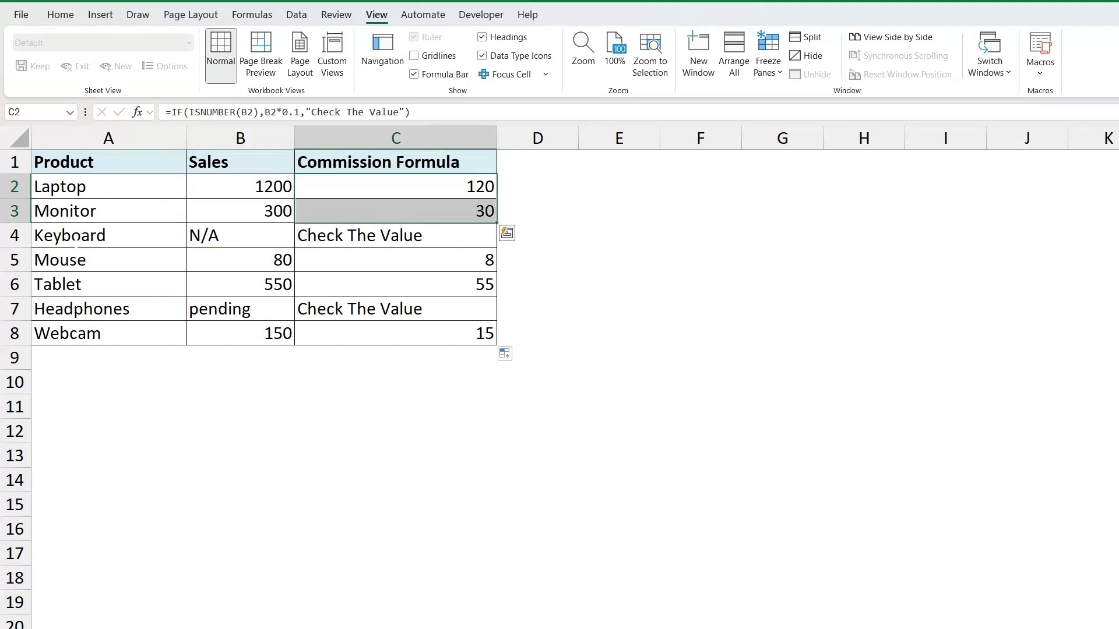
# Compare the non-numeric Sales entries in the Keyboard and Headphones rows with their results in the Commission Formula column.
pyautogui.click(76, 243)
pyautogui.click(16, 309)
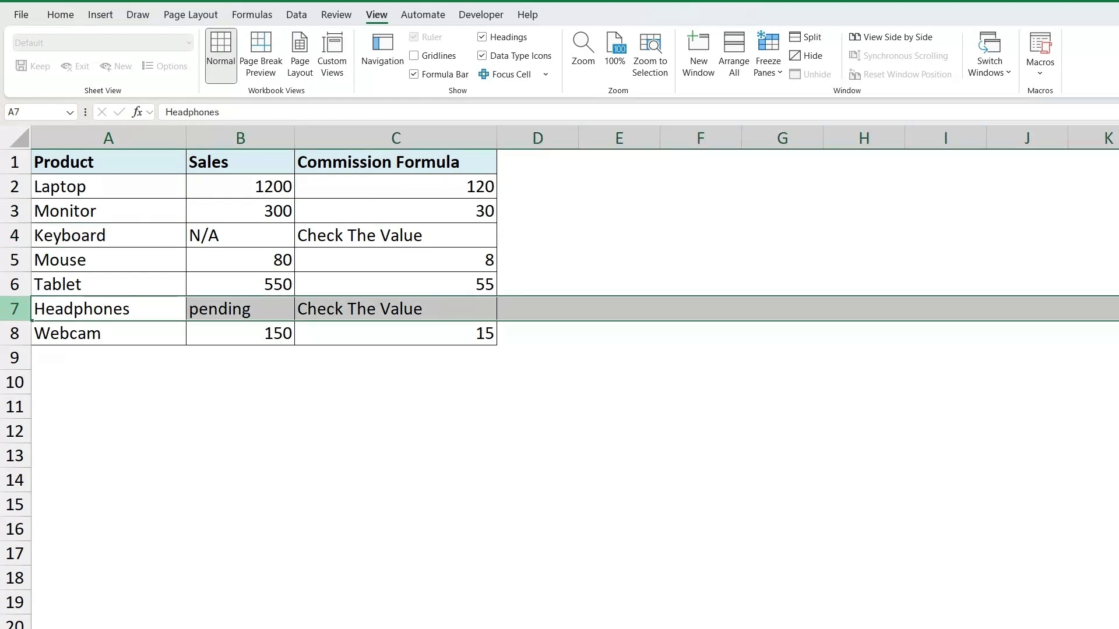
pyautogui.click(240, 236)
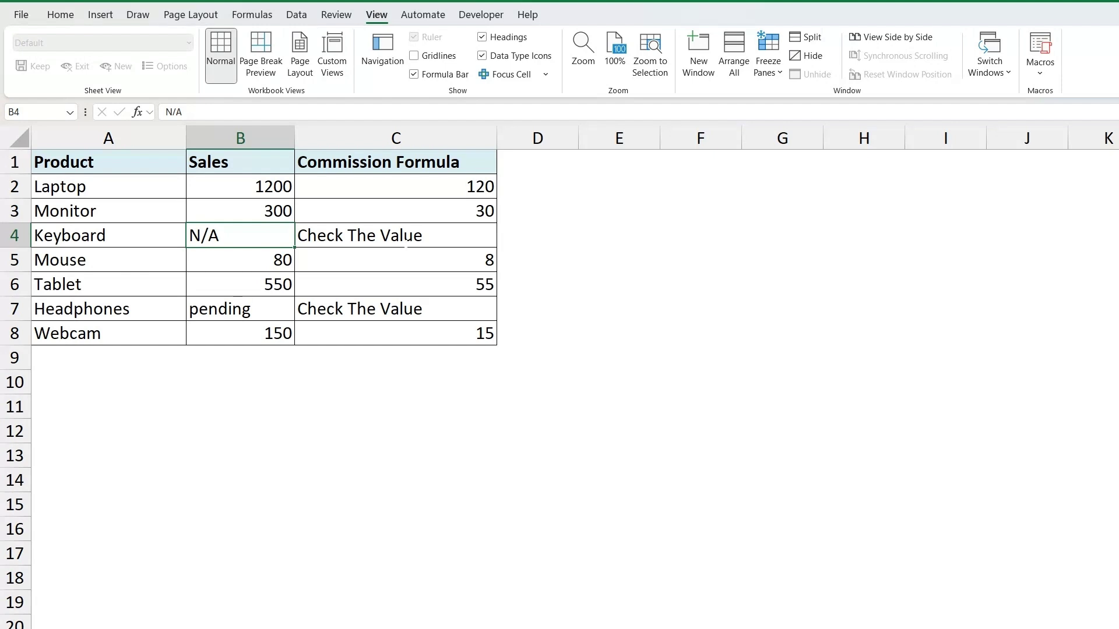
pyautogui.click(406, 244)
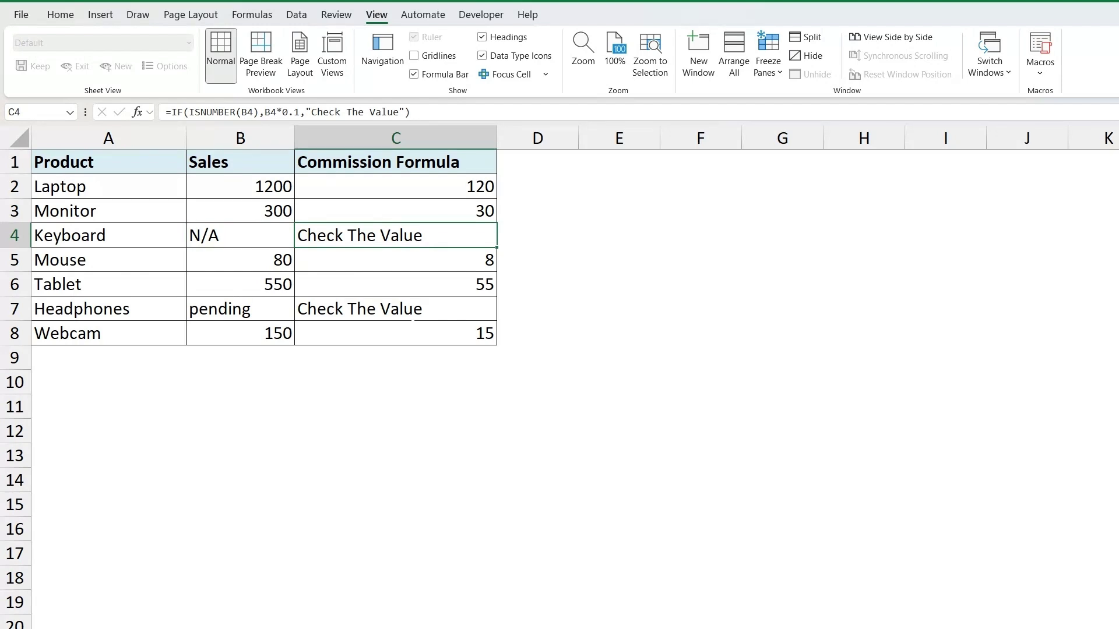
pyautogui.click(240, 235)
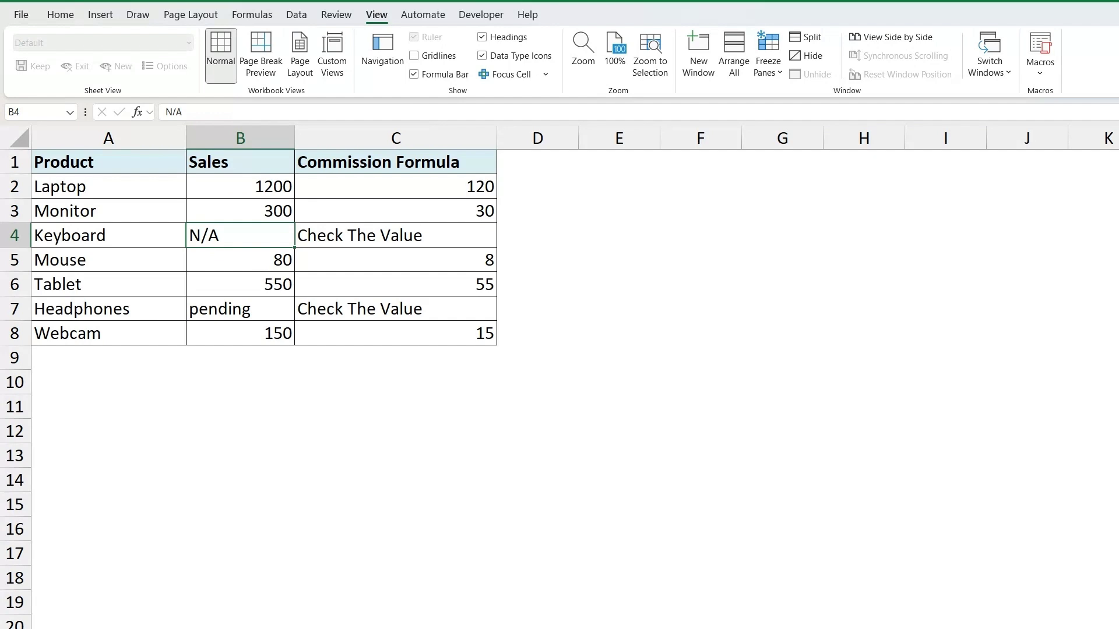
pyautogui.click(240, 309)
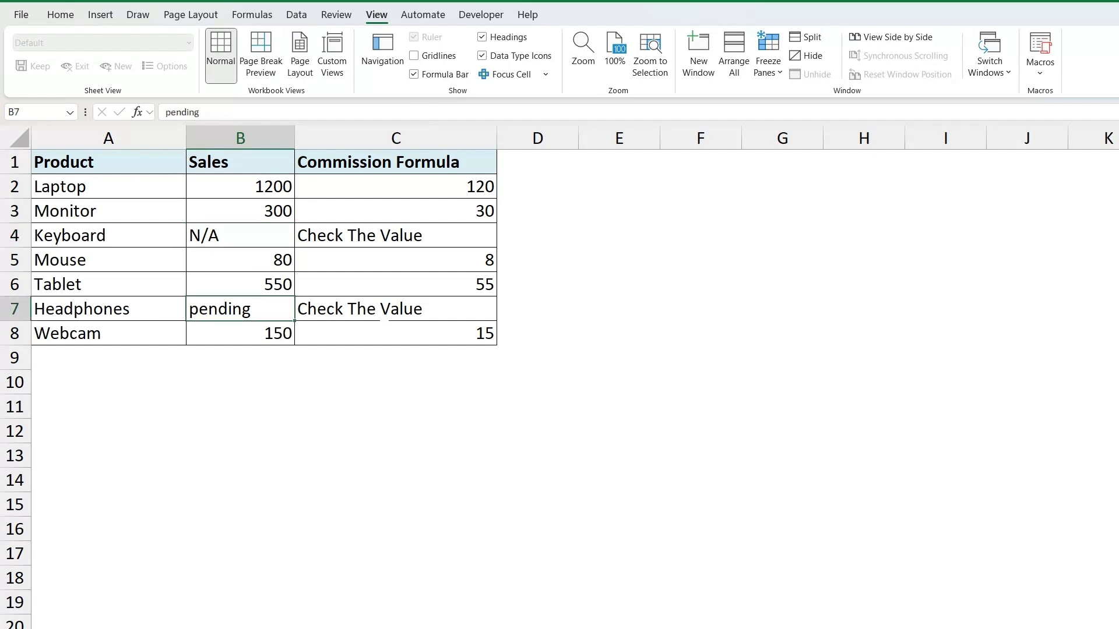
pyautogui.moveTo(457, 185); pyautogui.dragTo(449, 317)
pyautogui.click(438, 342)
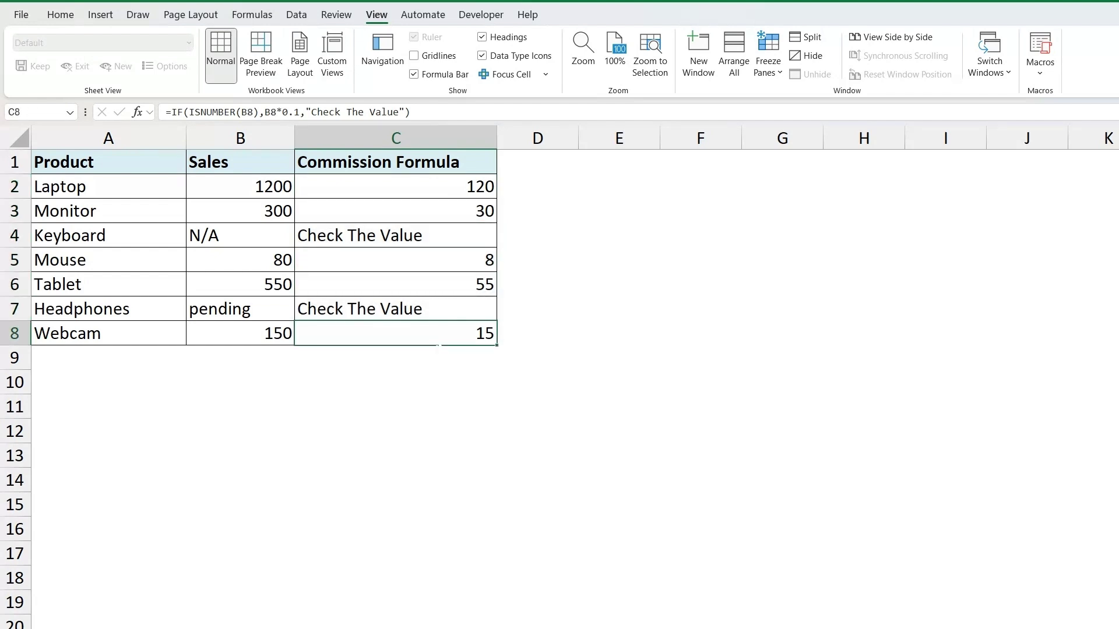
# Examine the commission formulas for the Mouse, Tablet and Headphones rows against their Sales entries.
pyautogui.click(395, 285)
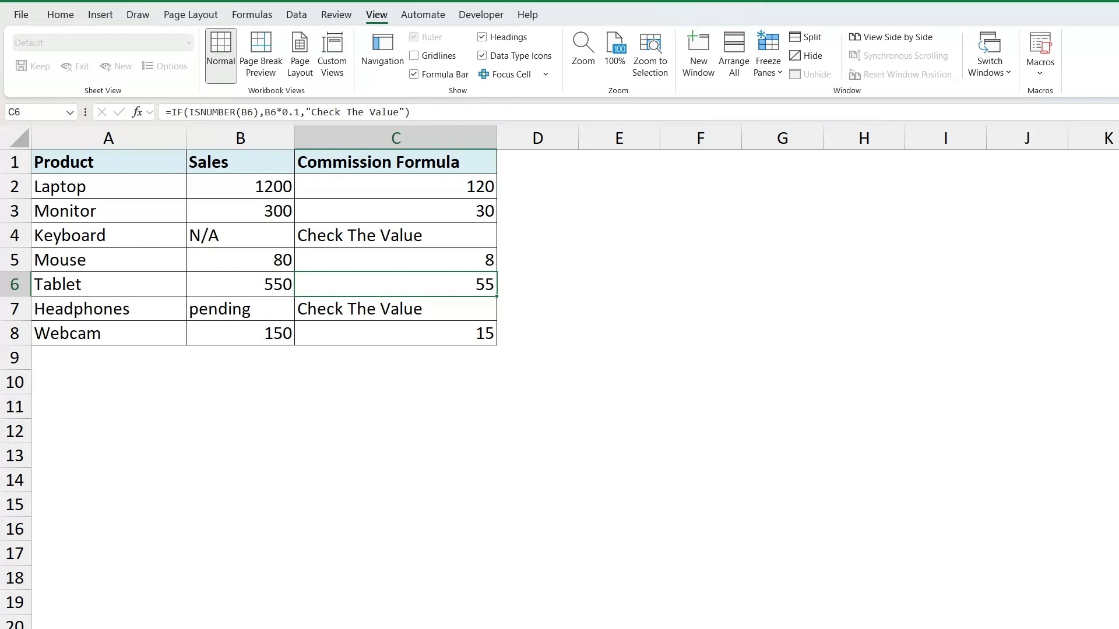
pyautogui.click(396, 622)
pyautogui.click(240, 309)
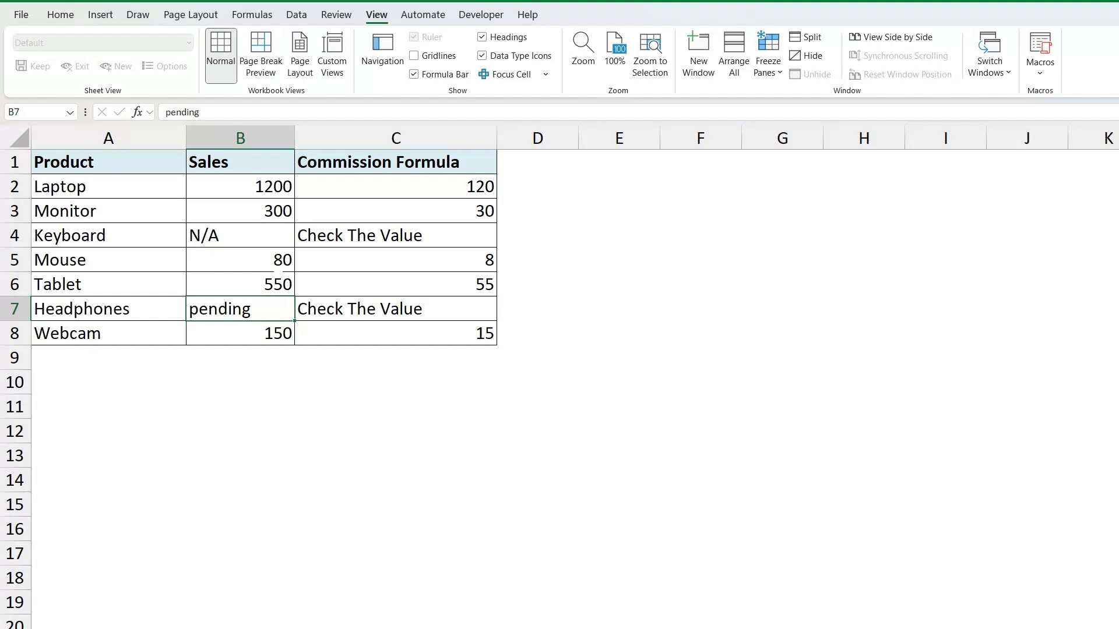
pyautogui.click(396, 309)
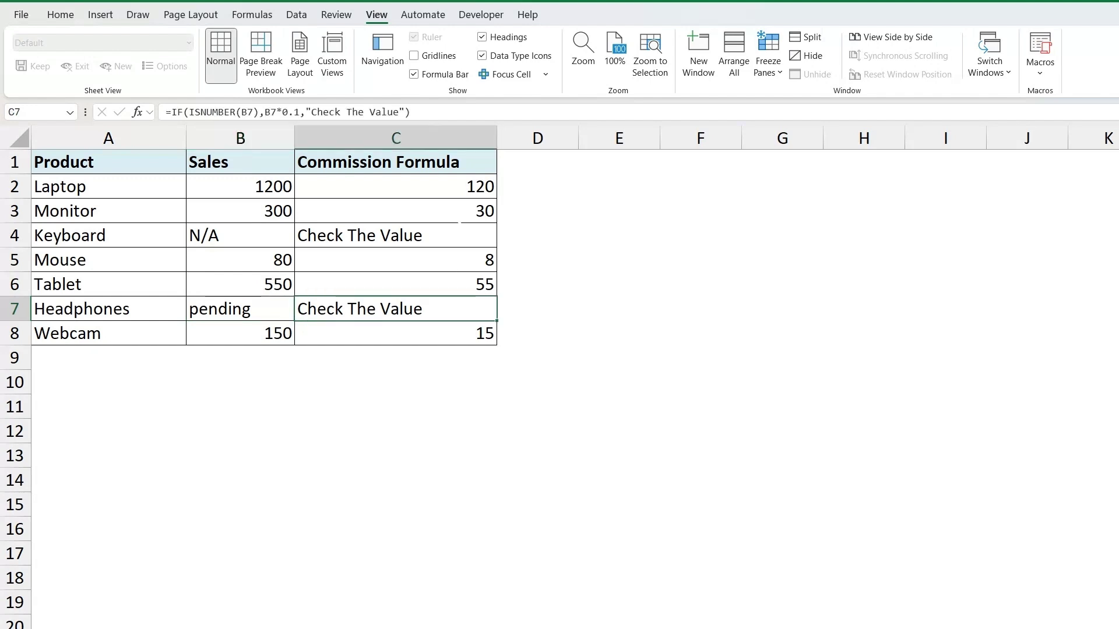
pyautogui.moveTo(460, 218); pyautogui.dragTo(453, 299)
pyautogui.click(449, 270)
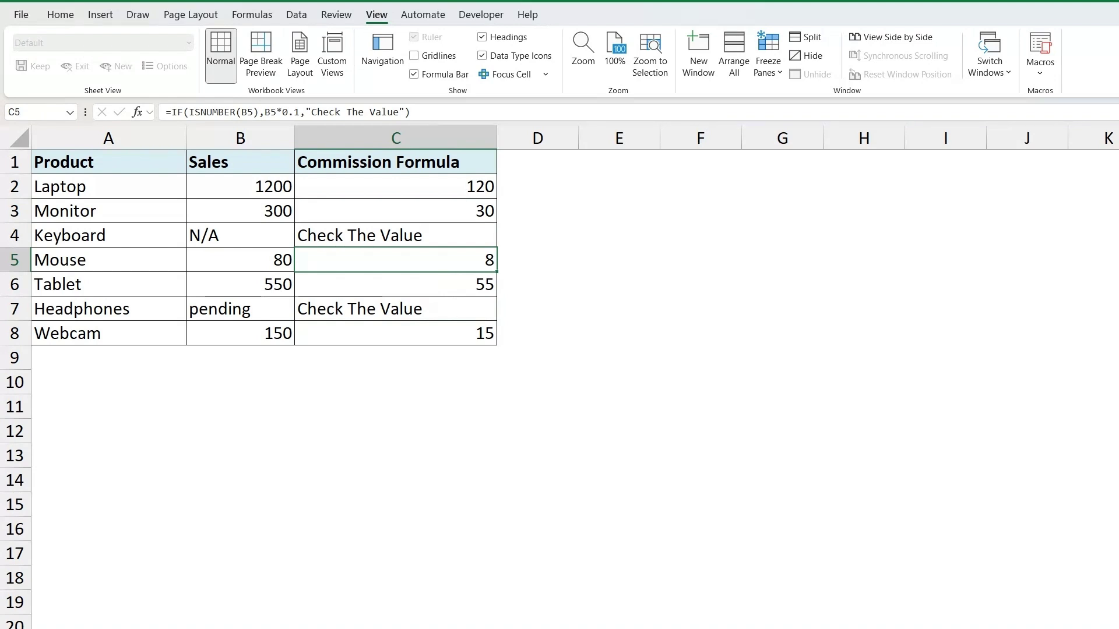
pyautogui.click(300, 286)
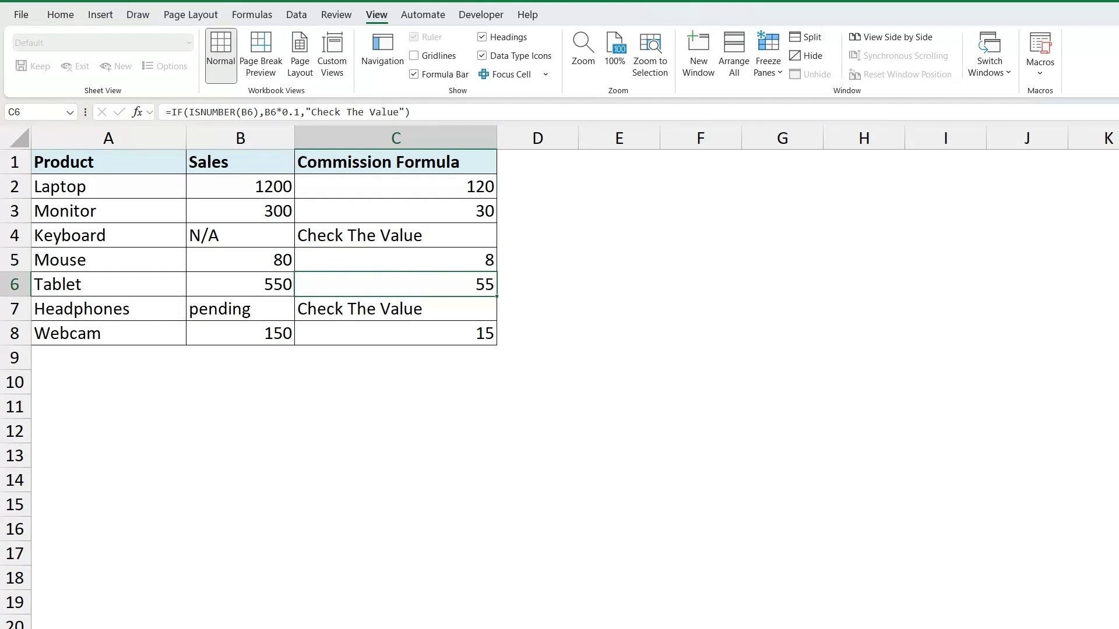
pyautogui.click(254, 262)
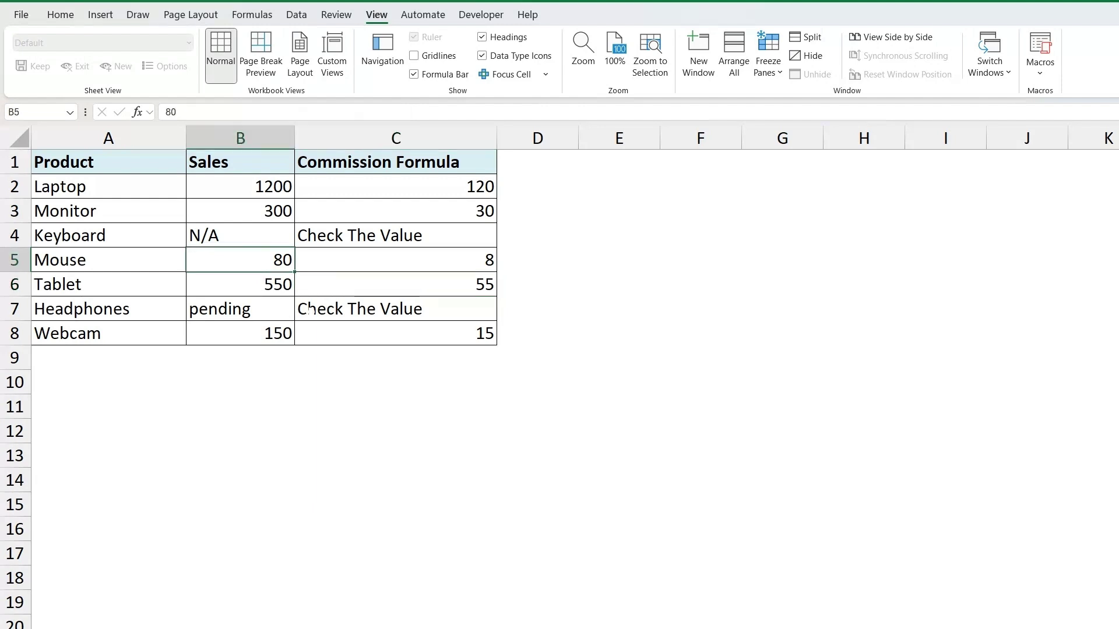
pyautogui.click(373, 309)
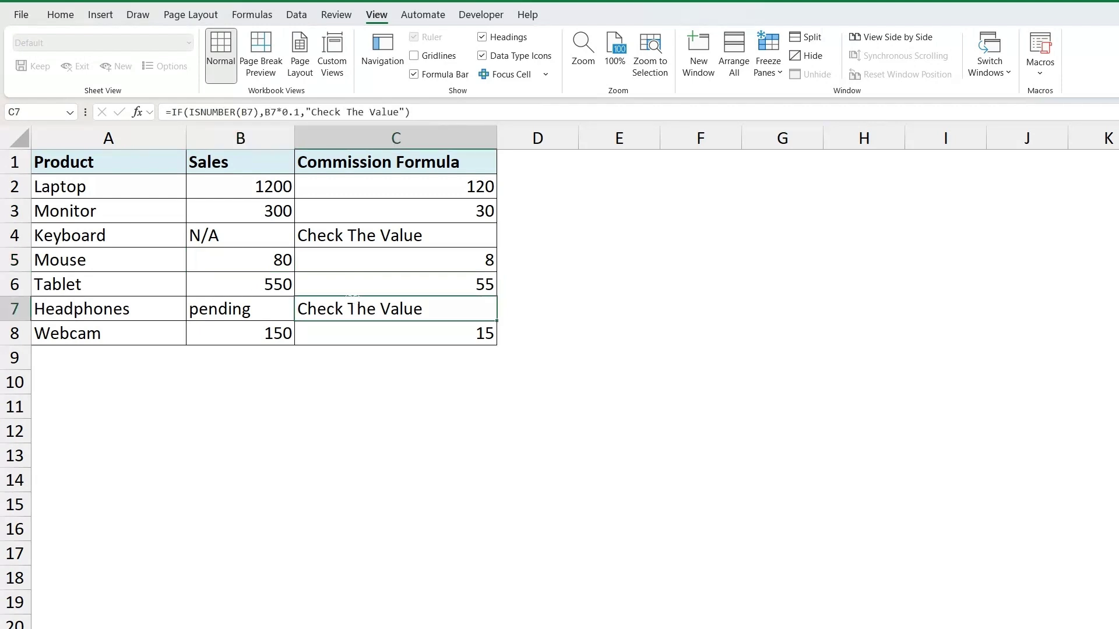
pyautogui.click(326, 236)
pyautogui.moveTo(381, 196); pyautogui.dragTo(380, 260)
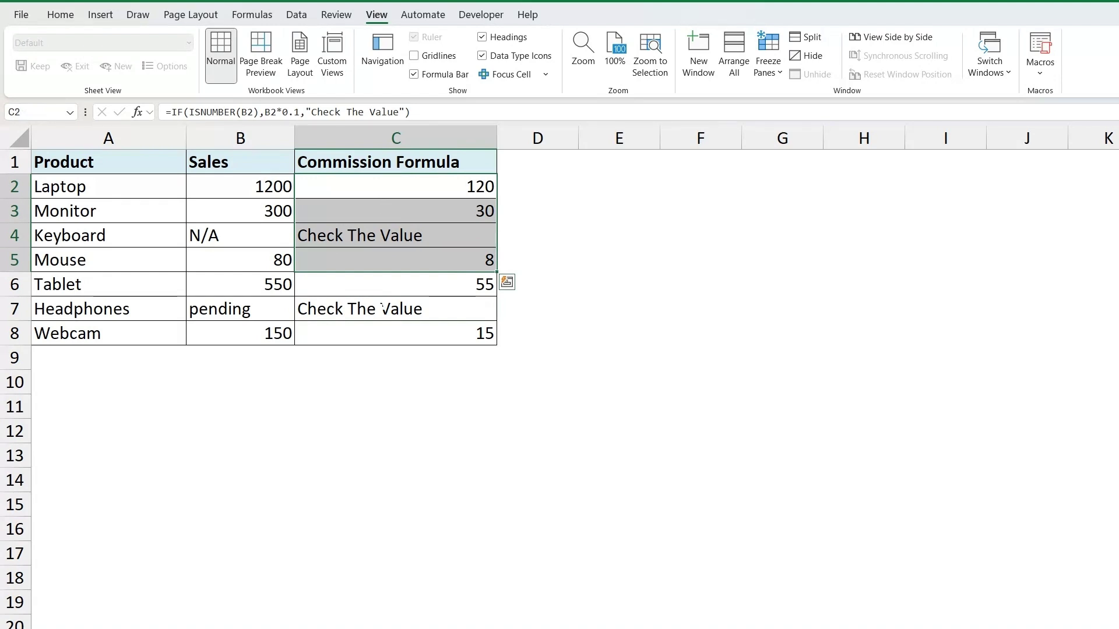
pyautogui.press('Up')
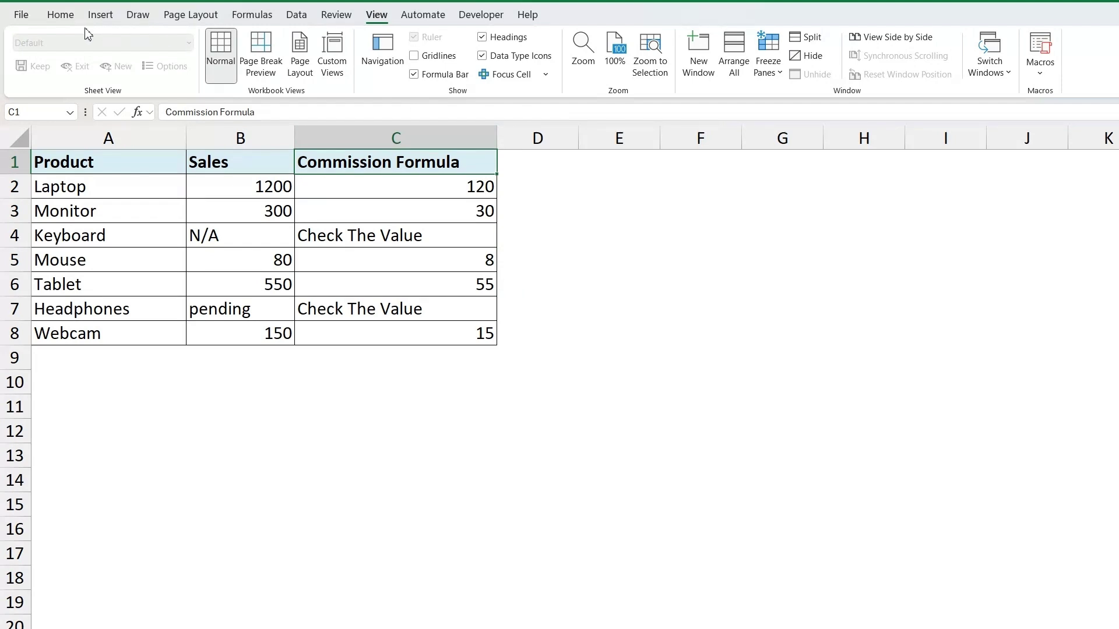
# Add a filter to the table headers and show only the "Check The Value" rows in the Commission Formula column.
pyautogui.click(141, 17)
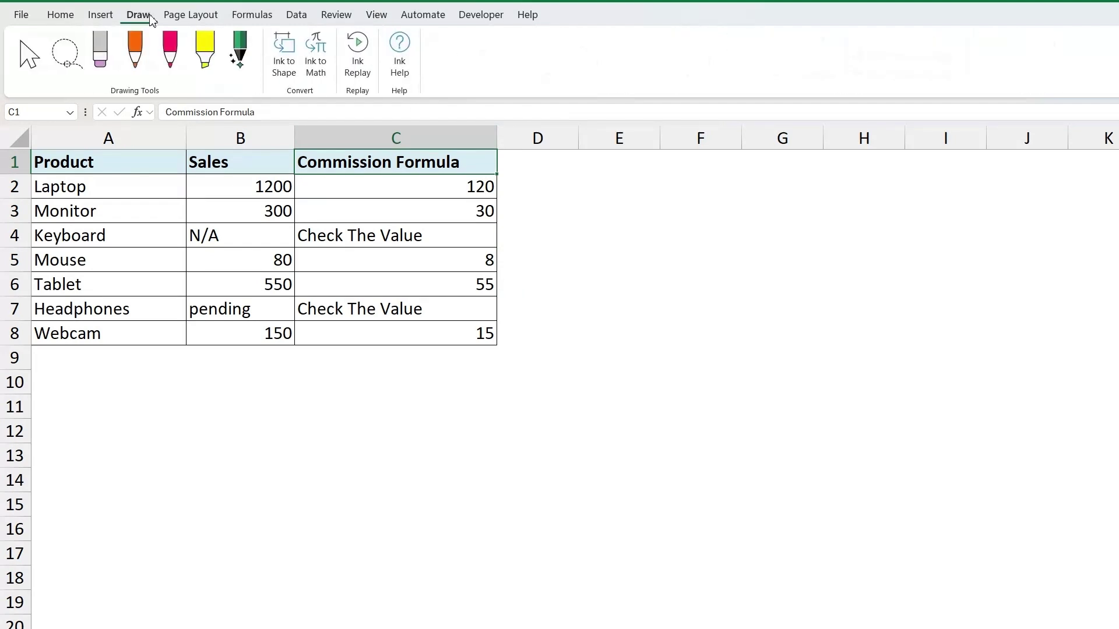
pyautogui.click(296, 15)
pyautogui.click(739, 59)
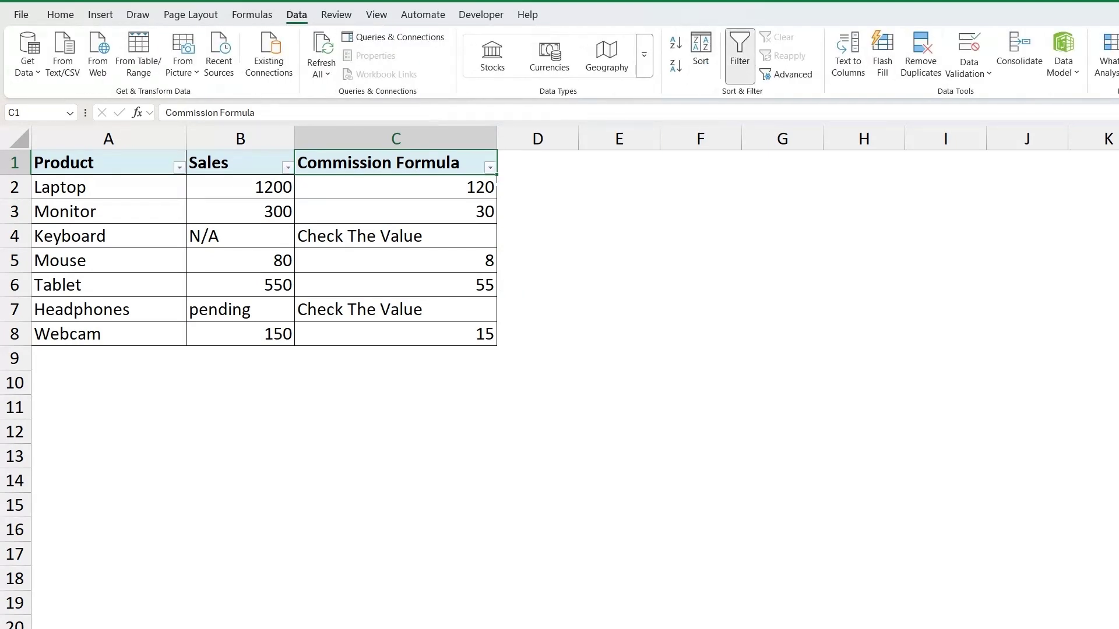
pyautogui.click(491, 167)
pyautogui.click(337, 356)
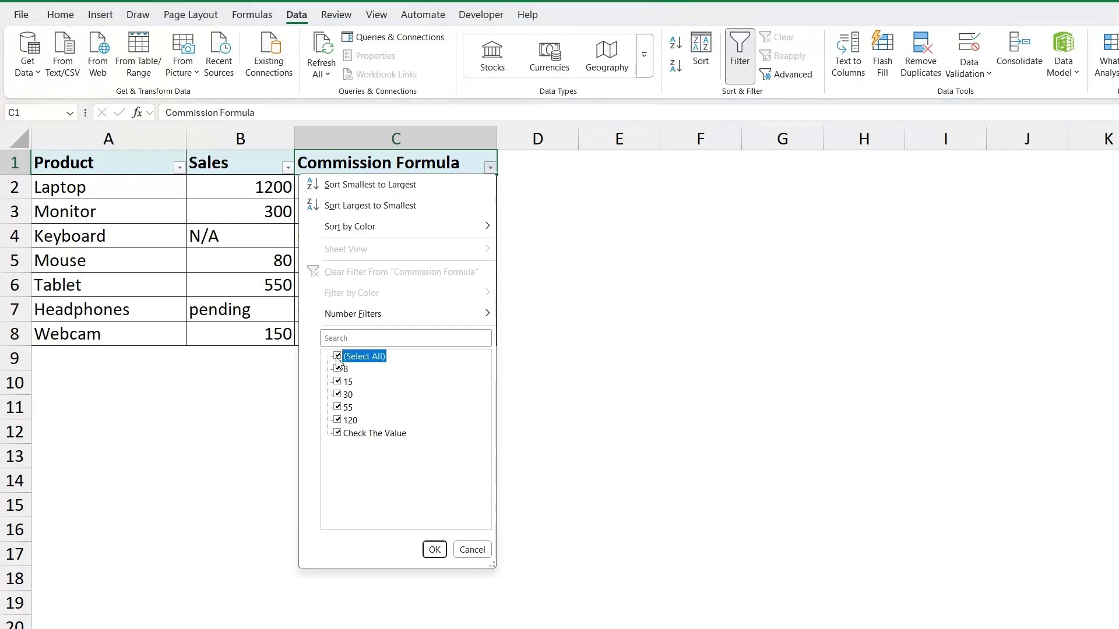
pyautogui.click(338, 433)
pyautogui.click(435, 549)
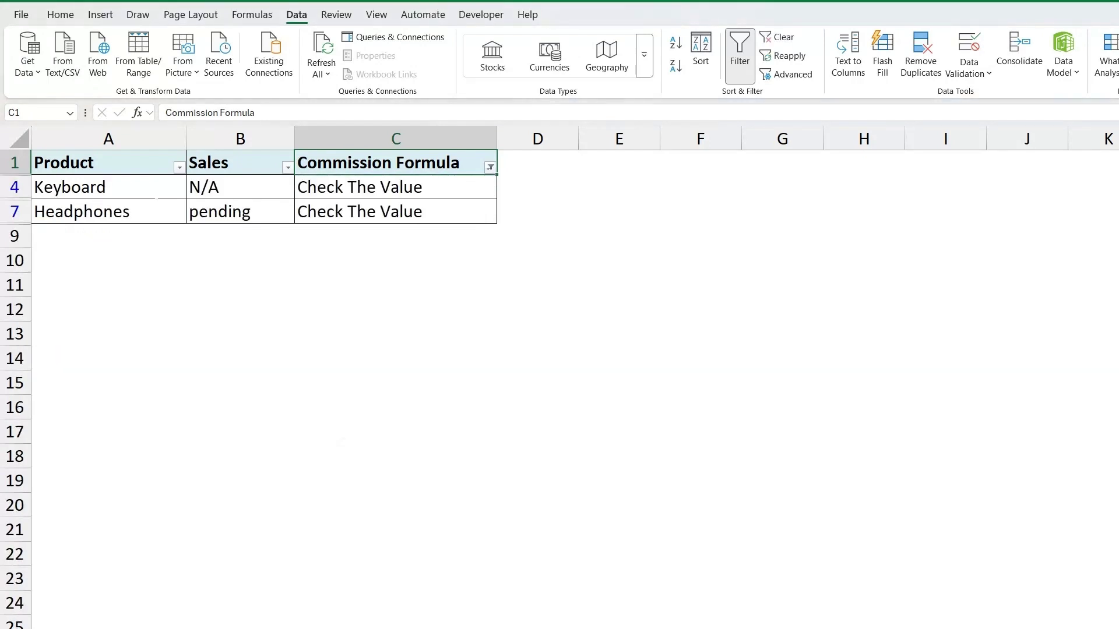
# Review the filtered Keyboard and Headphones rows, and remove the filter from the table.
pyautogui.click(156, 191)
pyautogui.moveTo(243, 187); pyautogui.dragTo(244, 218)
pyautogui.click(385, 187)
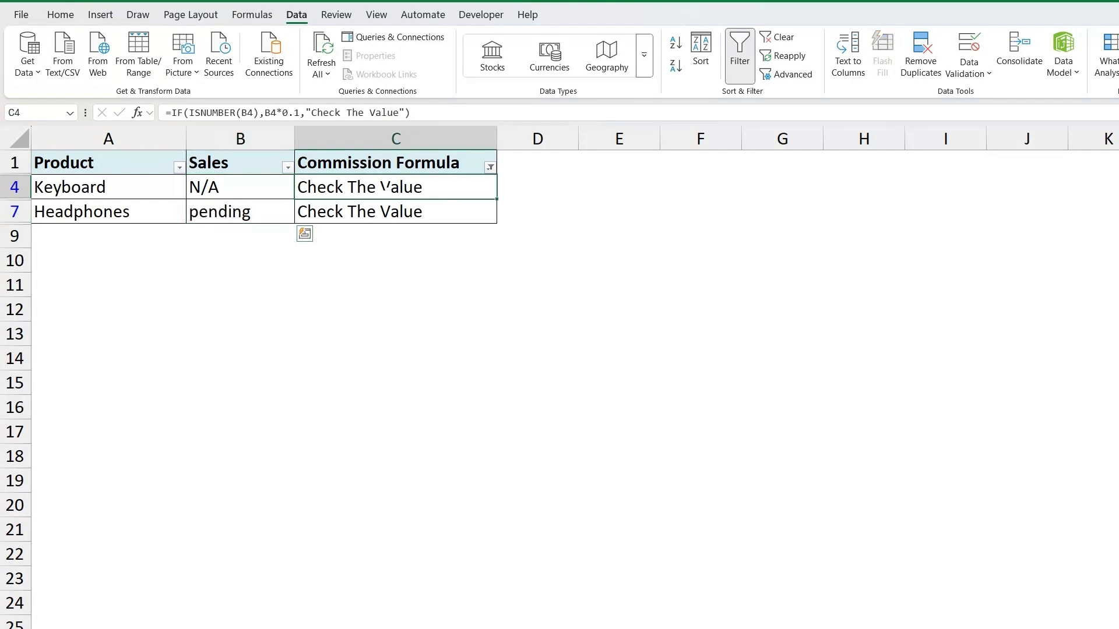
pyautogui.click(382, 169)
pyautogui.hotkey('alt', '3')
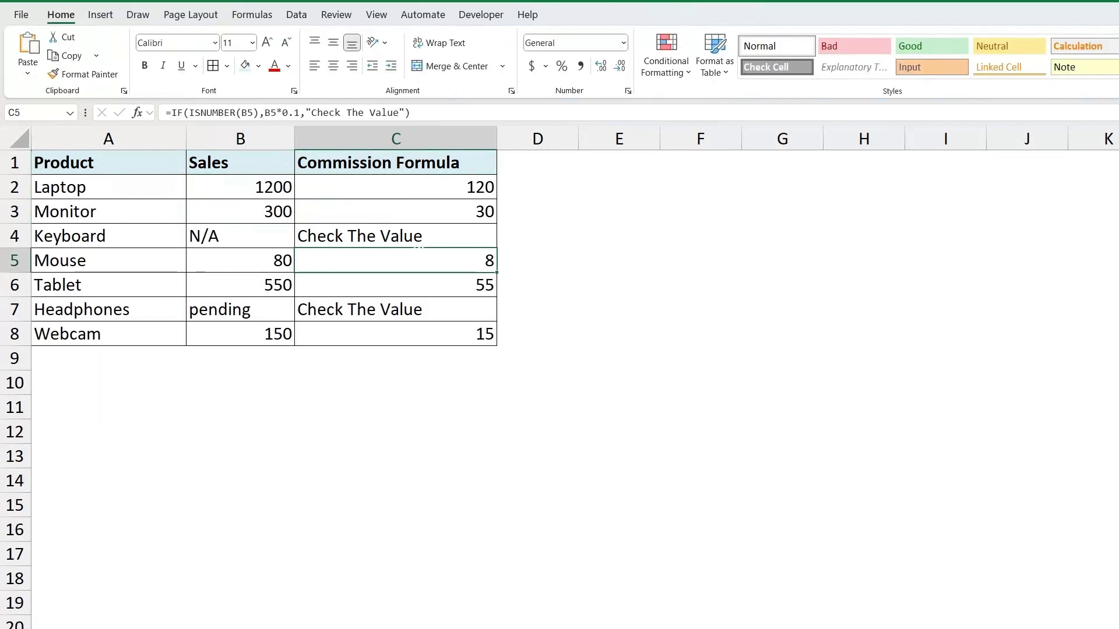
pyautogui.click(396, 236)
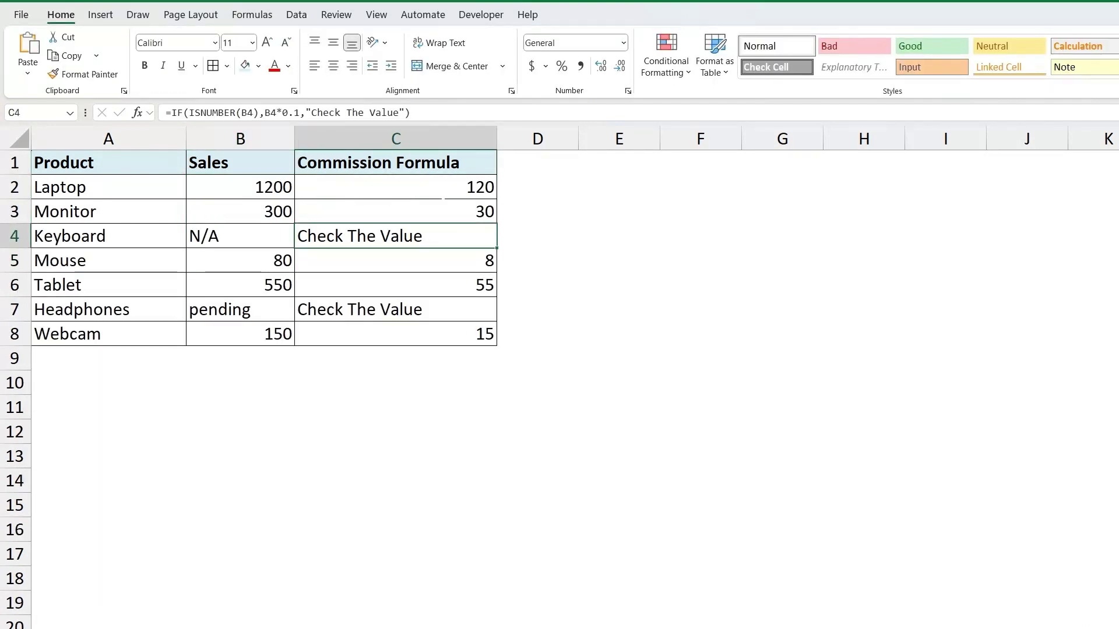
pyautogui.click(396, 187)
pyautogui.click(619, 285)
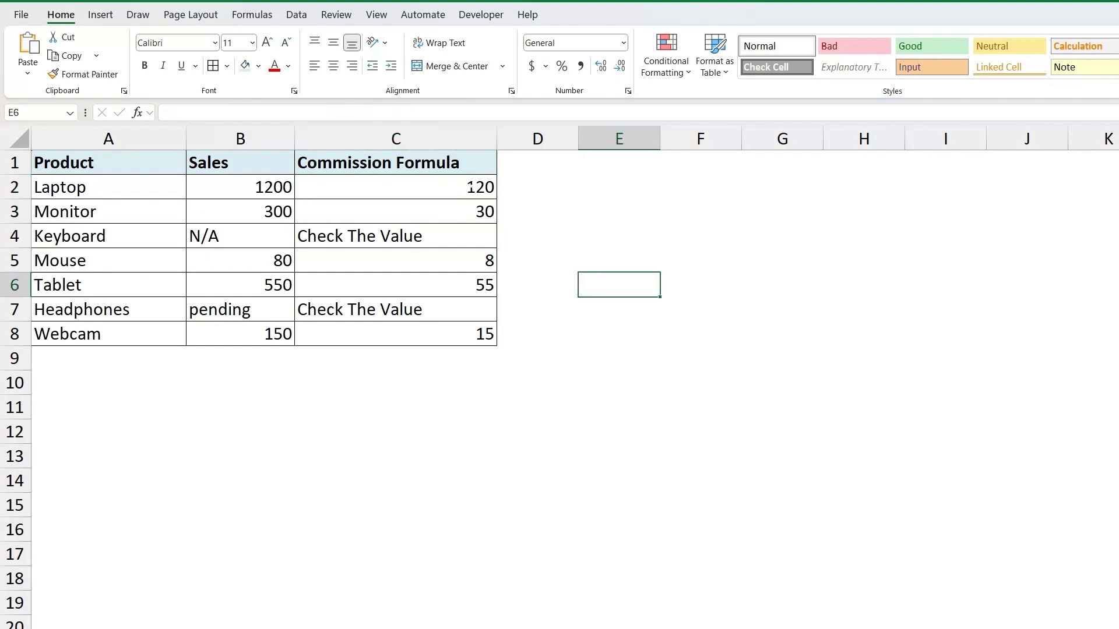
# Start a formula-based conditional formatting rule for C2:C8 using =ISNUMBER(C2).
pyautogui.moveTo(470, 187); pyautogui.dragTo(473, 321)
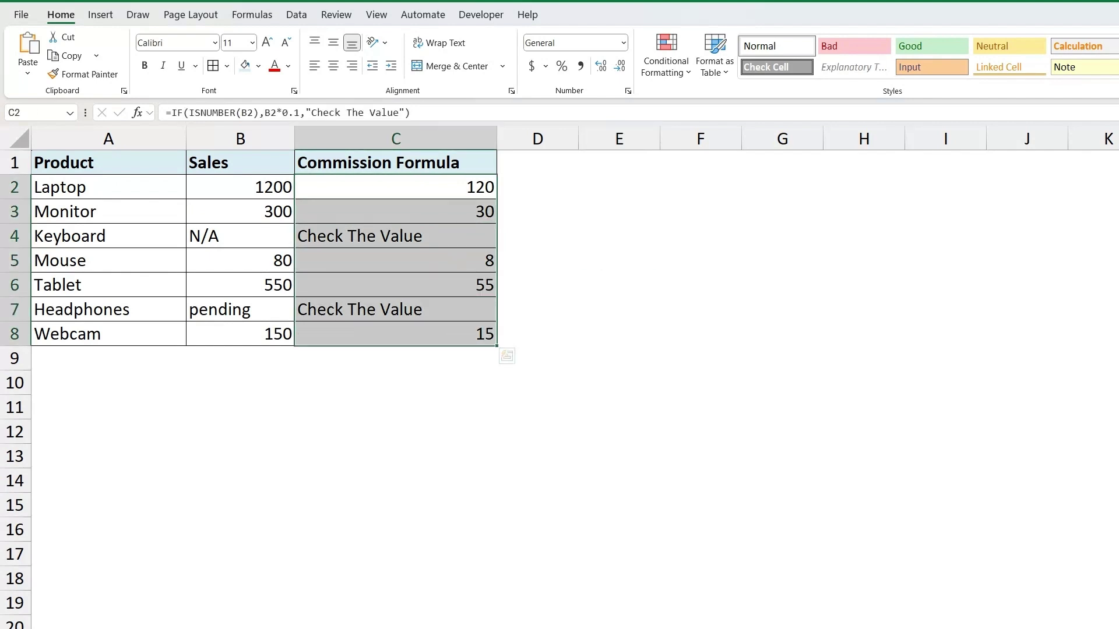
pyautogui.click(676, 69)
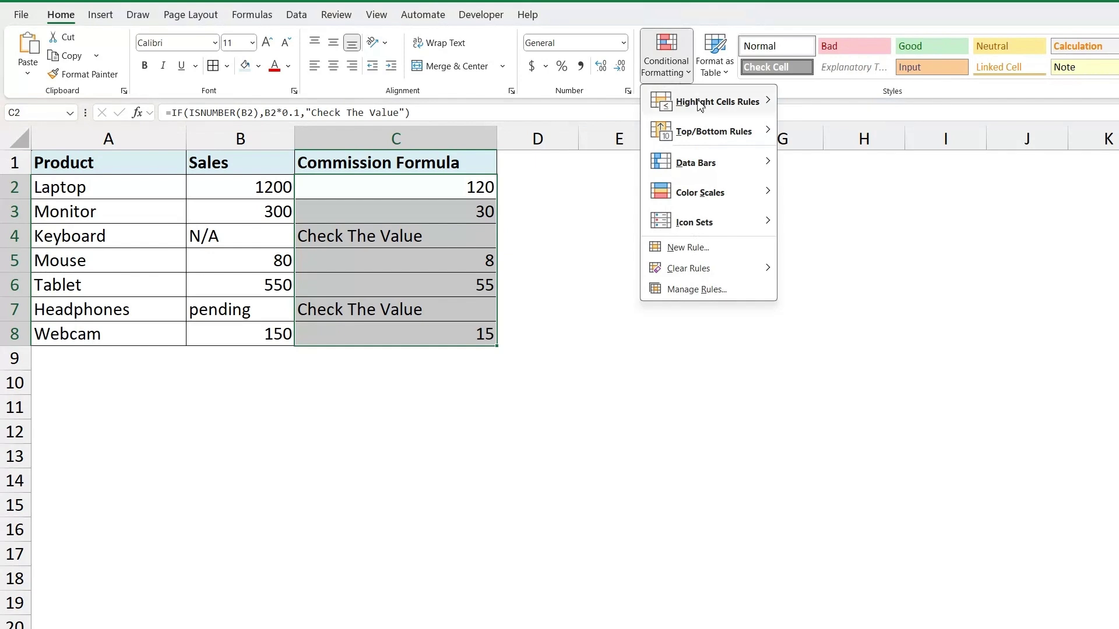
pyautogui.moveTo(700, 105)
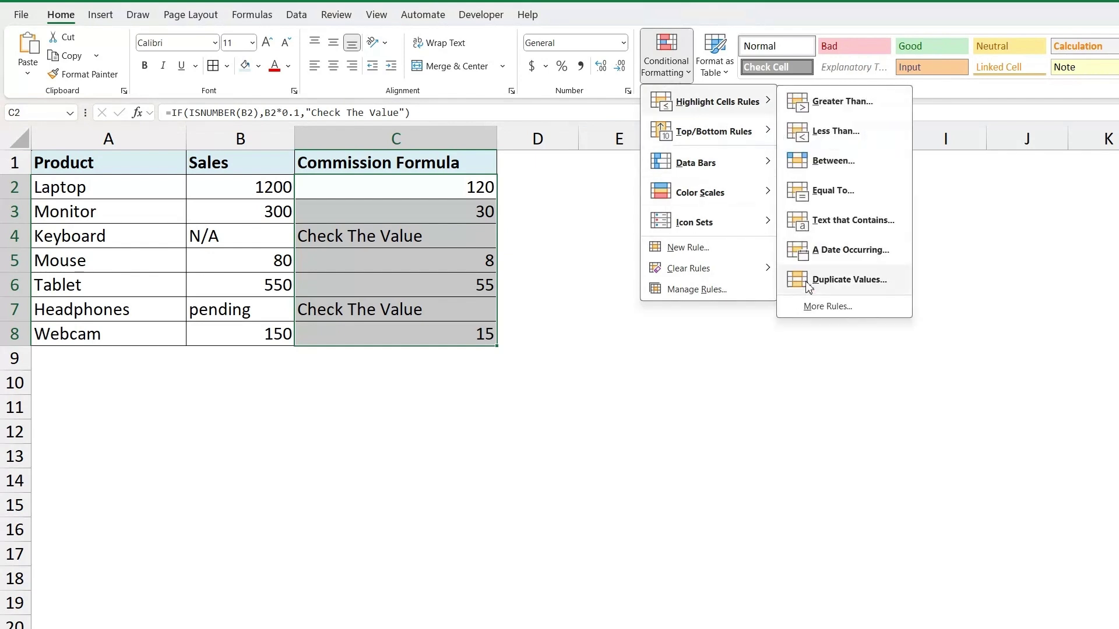
pyautogui.click(688, 248)
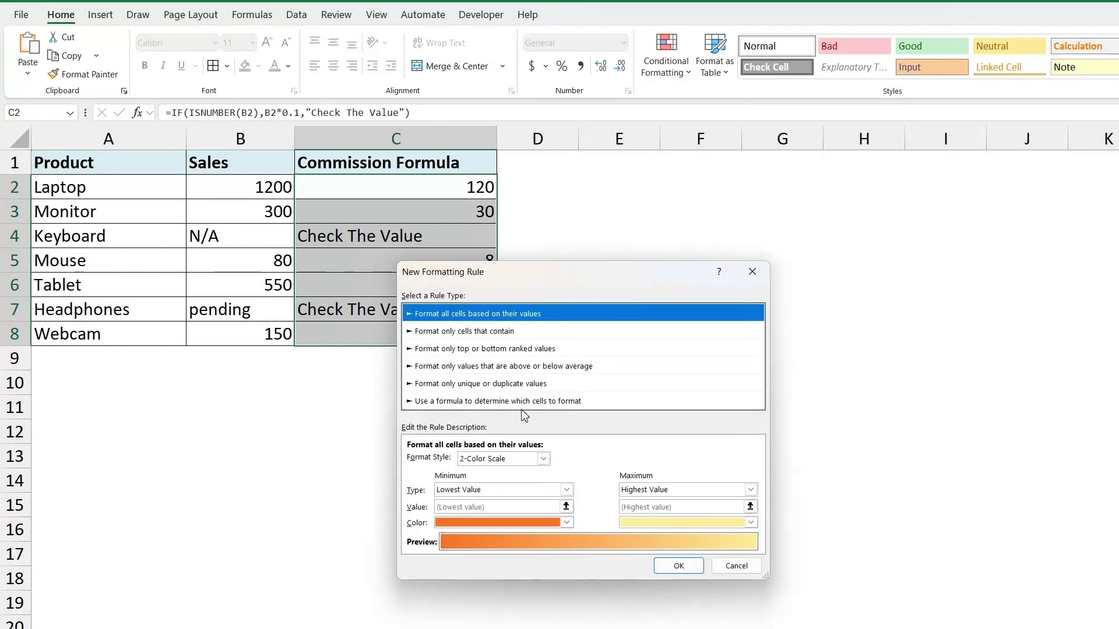
pyautogui.click(446, 402)
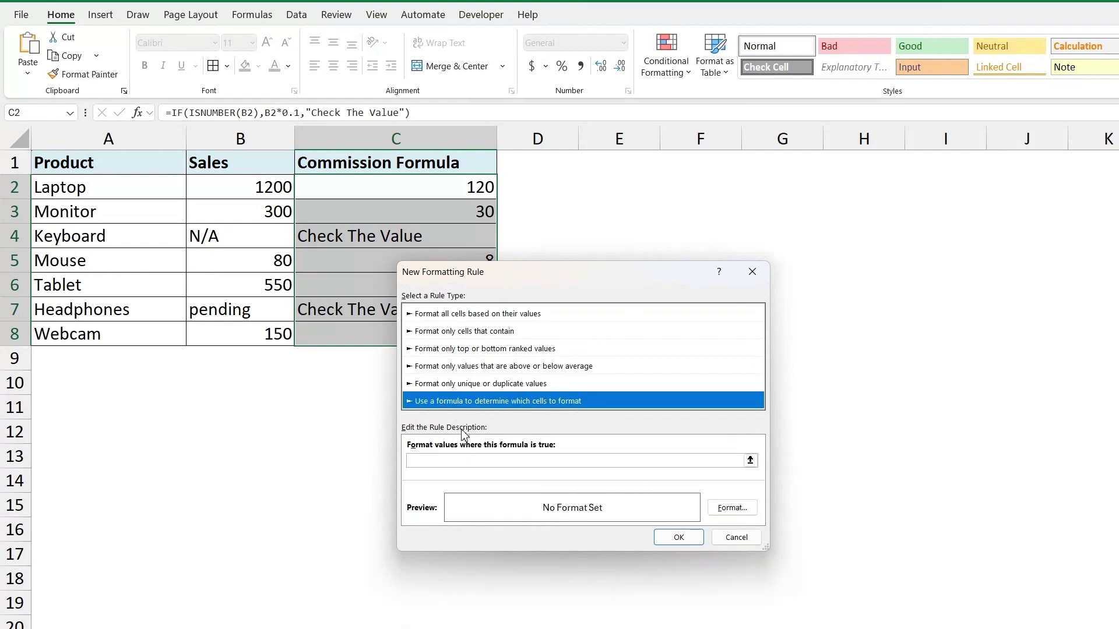
pyautogui.click(479, 461)
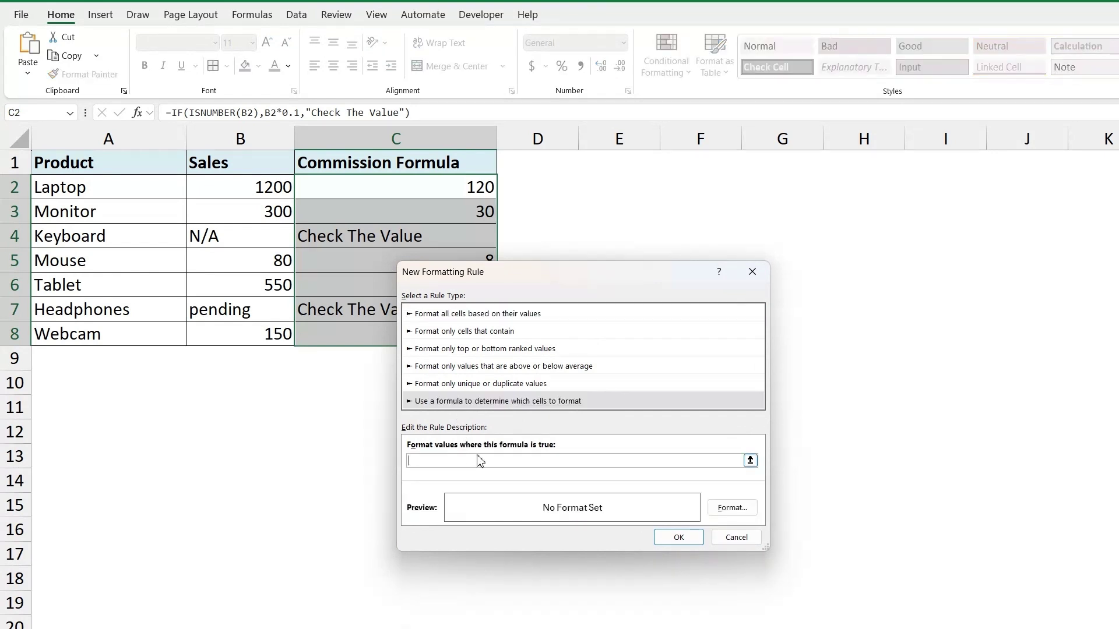
pyautogui.write('=ISNUMBER(C2)')
# Give the ISNUMBER rule a light blue fill and apply it to the selected commission cells.
pyautogui.click(732, 509)
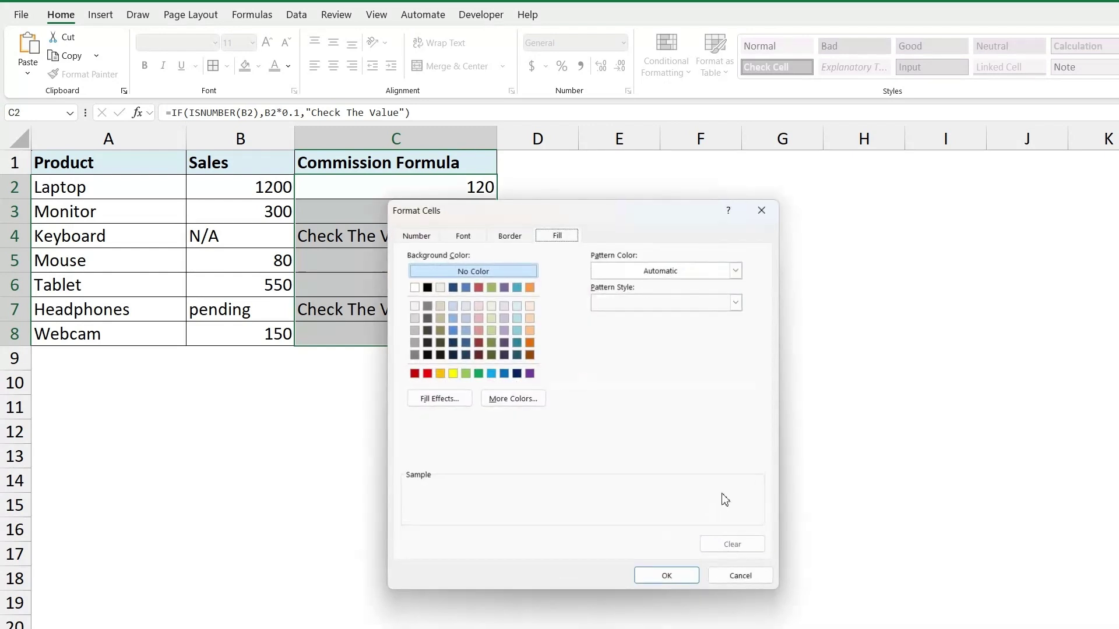
pyautogui.click(491, 374)
pyautogui.click(687, 582)
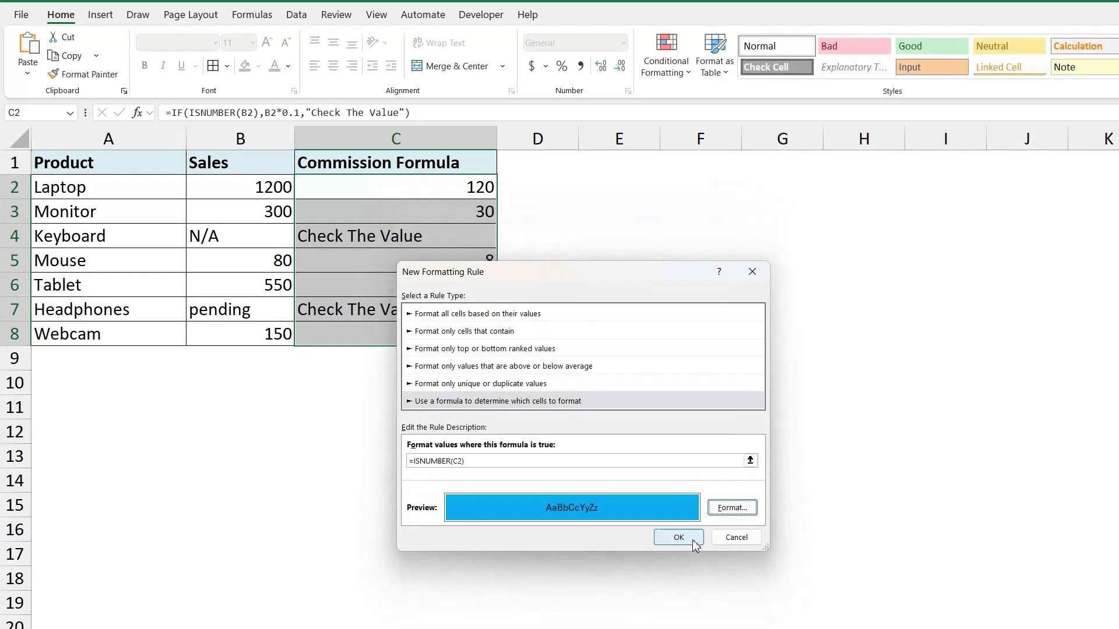
pyautogui.click(681, 541)
# Check the conditional formatting on the numeric and "Check The Value" cells in the Commission Formula column.
pyautogui.click(445, 217)
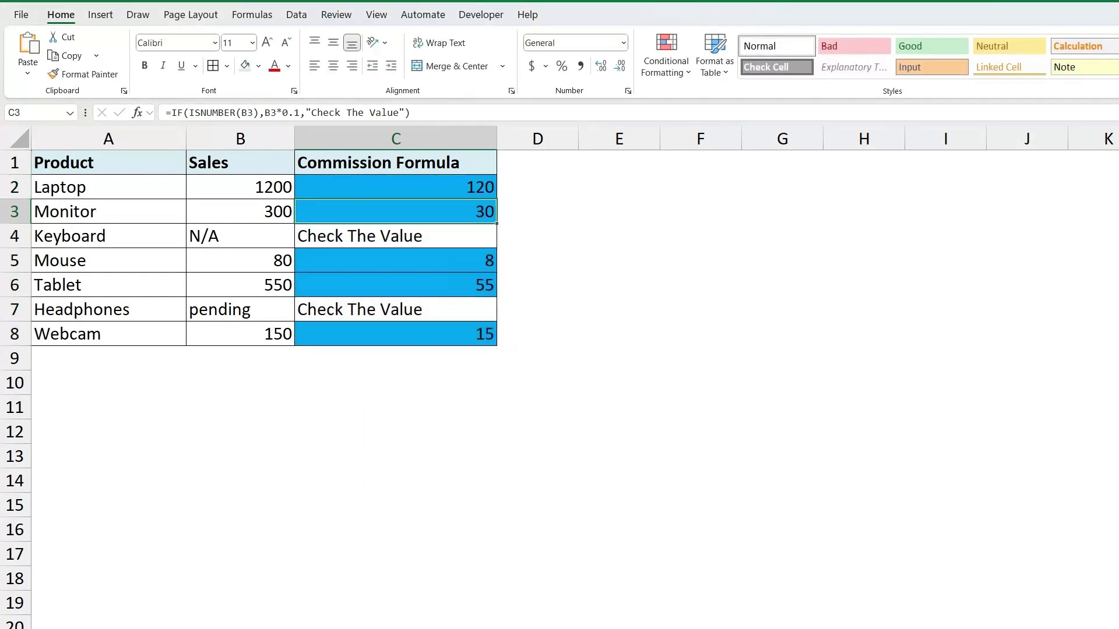
pyautogui.click(396, 406)
pyautogui.click(479, 237)
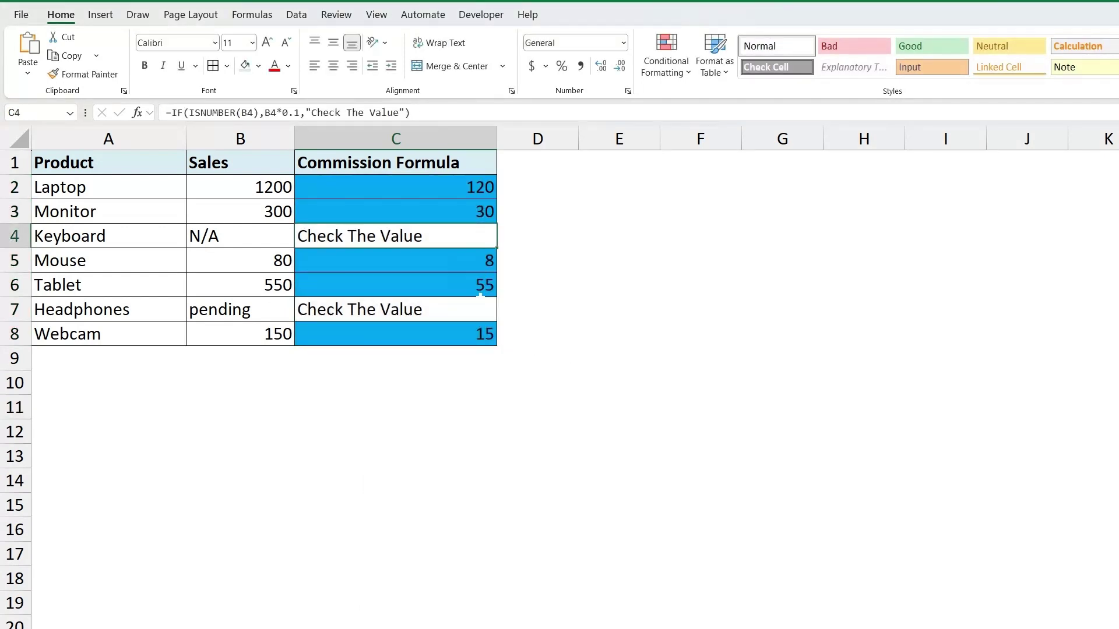
pyautogui.moveTo(452, 190); pyautogui.dragTo(453, 211)
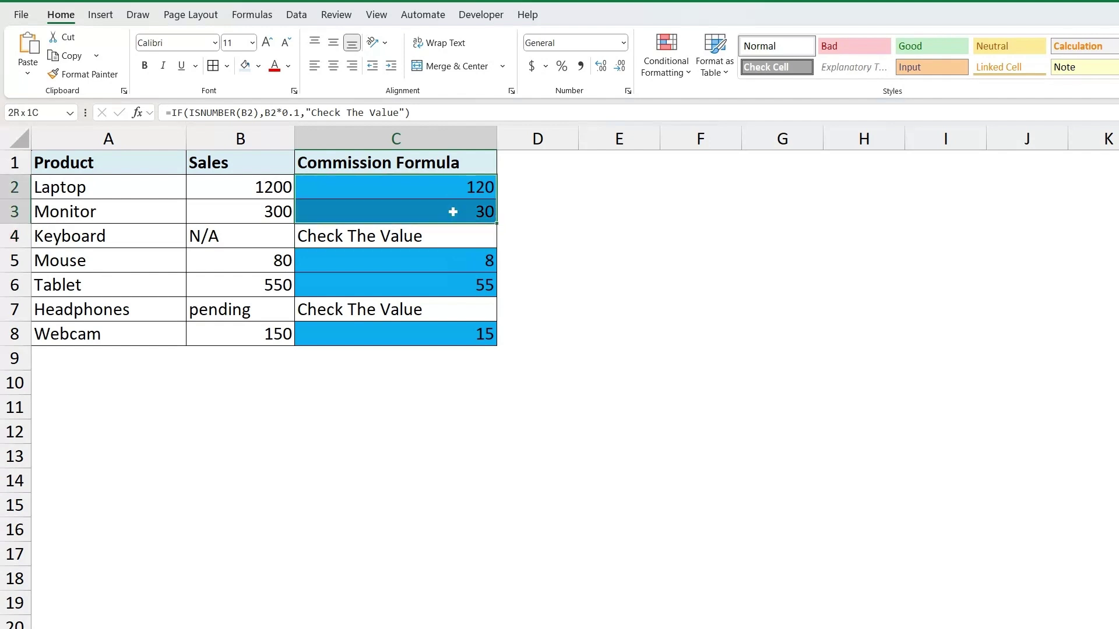
pyautogui.click(445, 264)
pyautogui.click(408, 233)
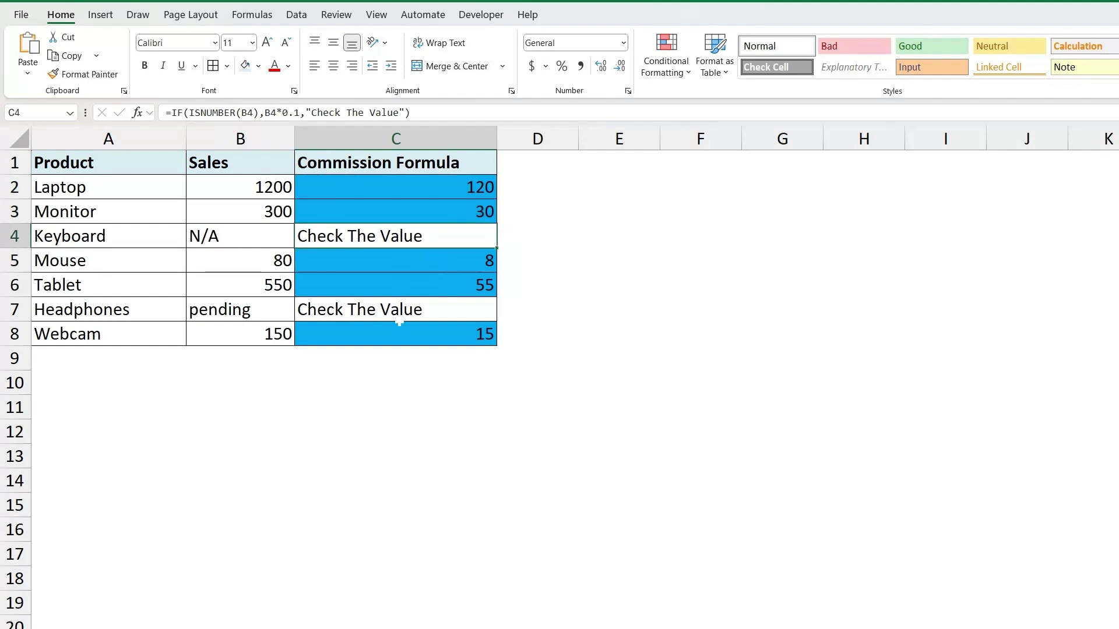
pyautogui.click(400, 311)
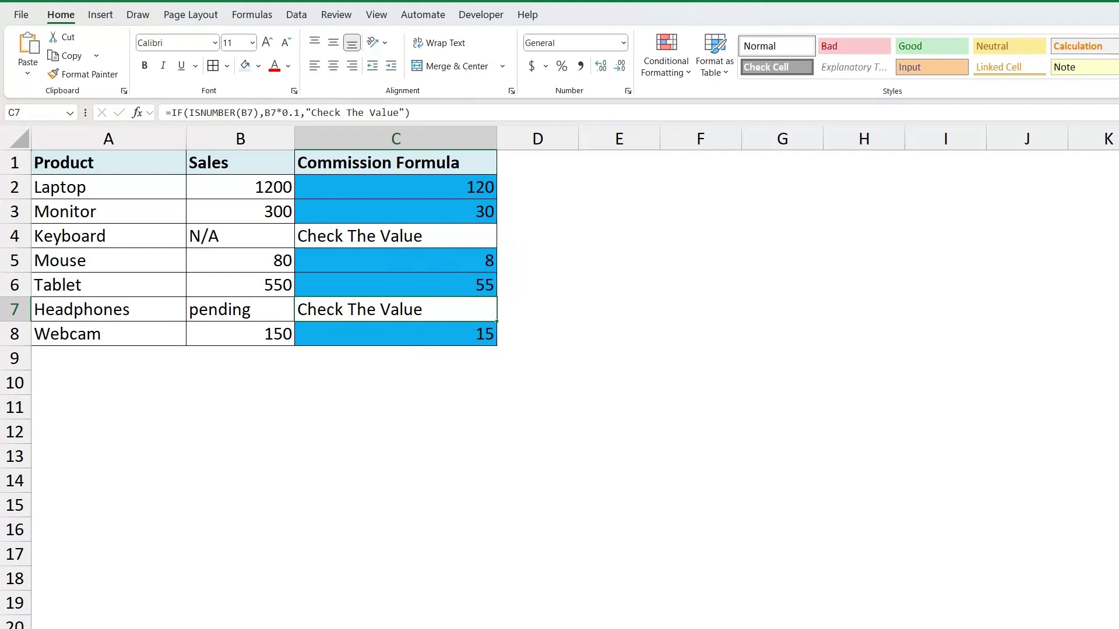
pyautogui.click(396, 432)
pyautogui.click(395, 408)
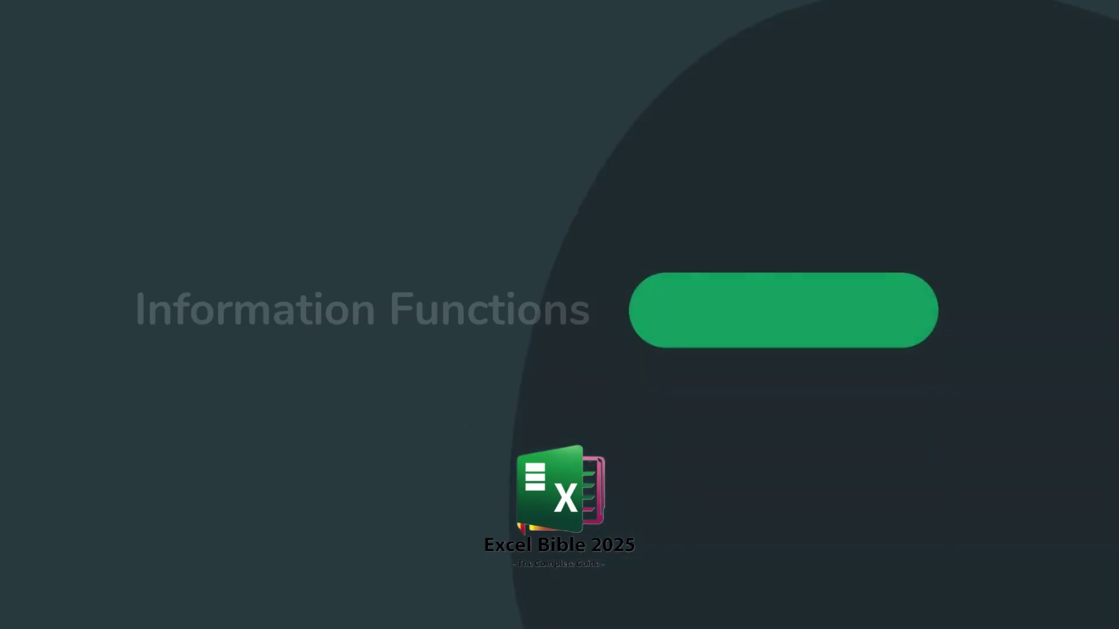